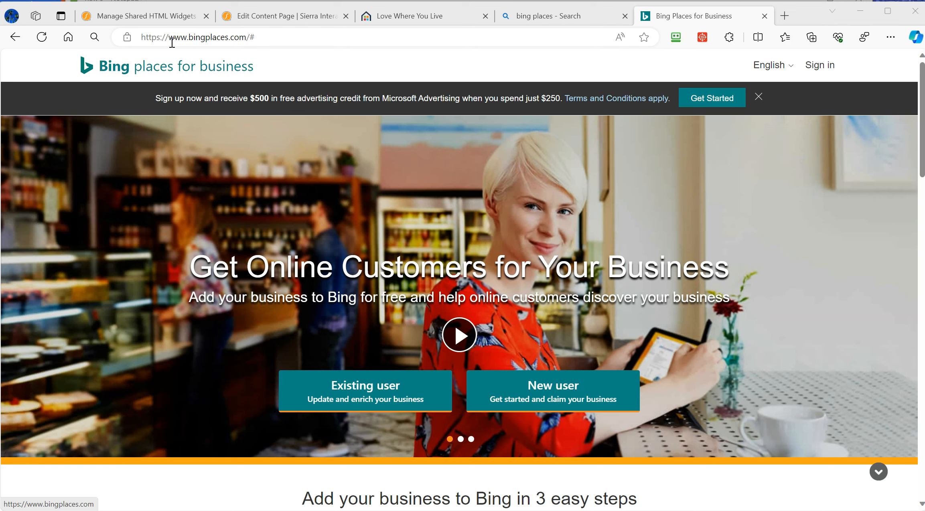
- Open the Bing Places for Business sign-in page from the home page header
left_click(825, 70)
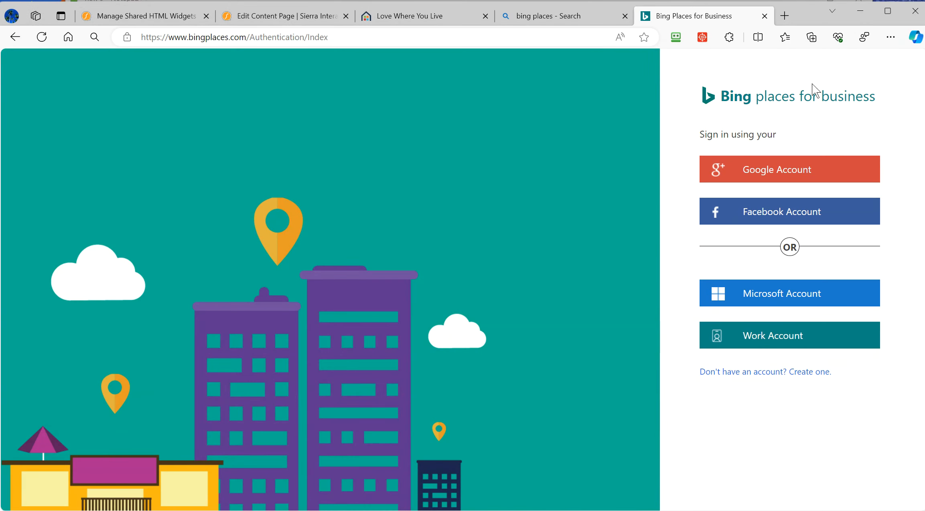
- Sign in with a Microsoft account to reach the dashboard showing 7 total and 5 published listings
left_click(771, 295)
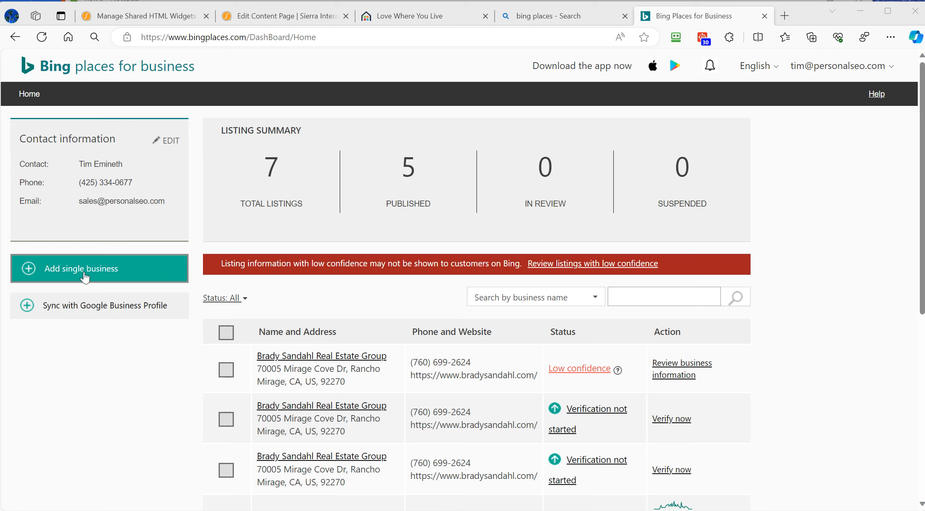
left_click(100, 314)
scroll(642, 285, "down", 5)
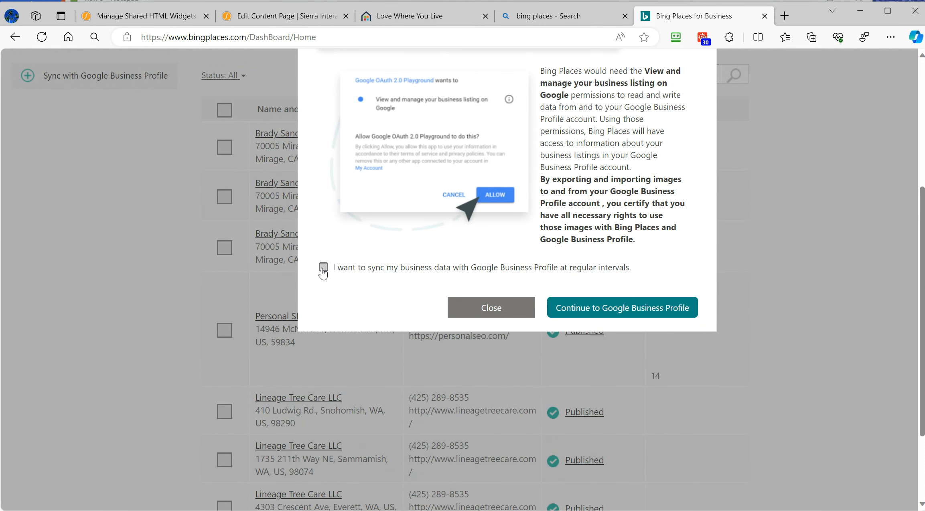
left_click(323, 270)
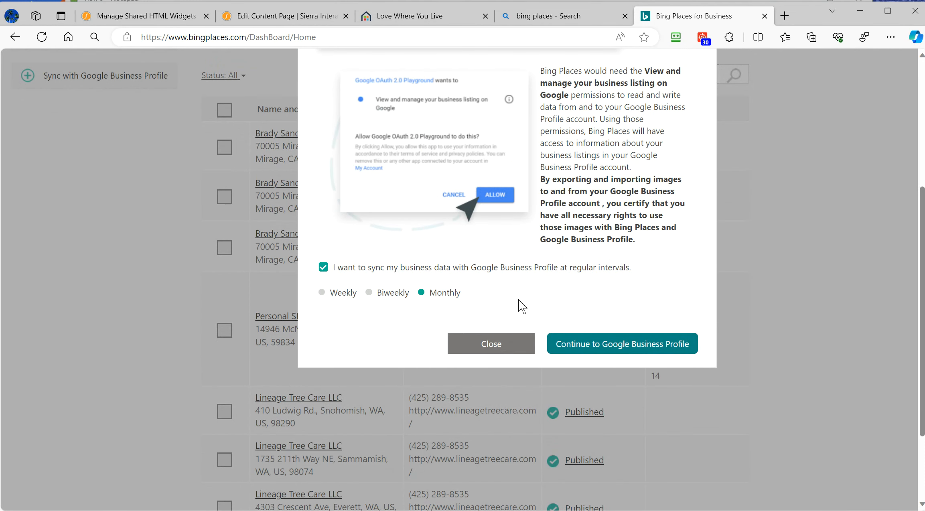
left_click(323, 268)
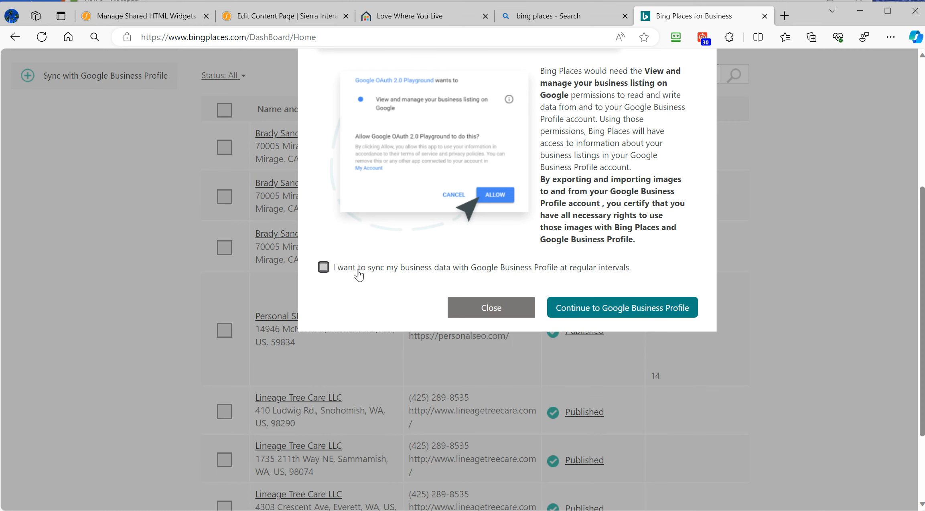
scroll(425, 270, "up", 3)
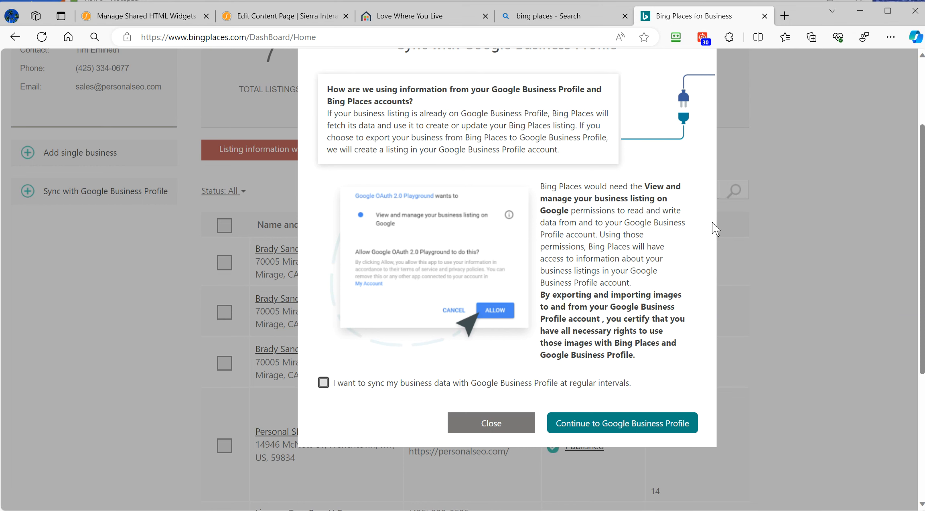
scroll(607, 257, "up", 3)
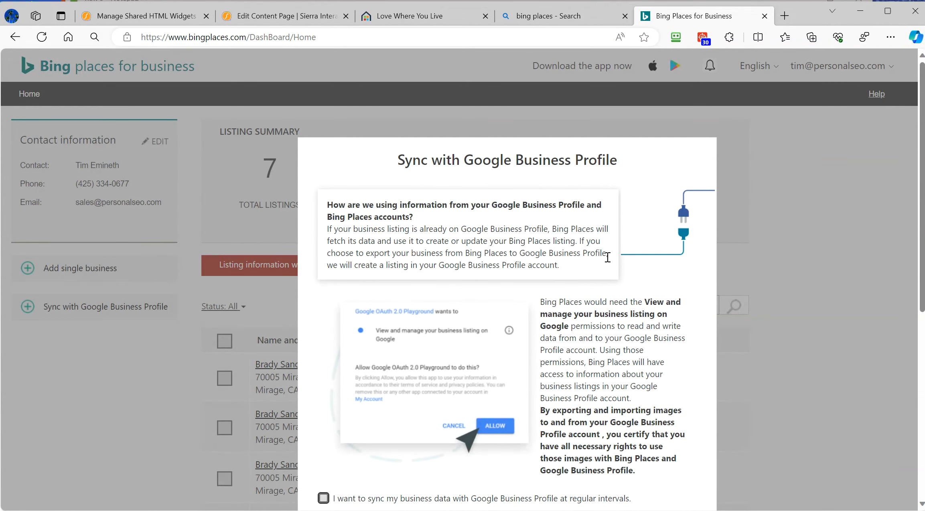
scroll(608, 258, "down", 3)
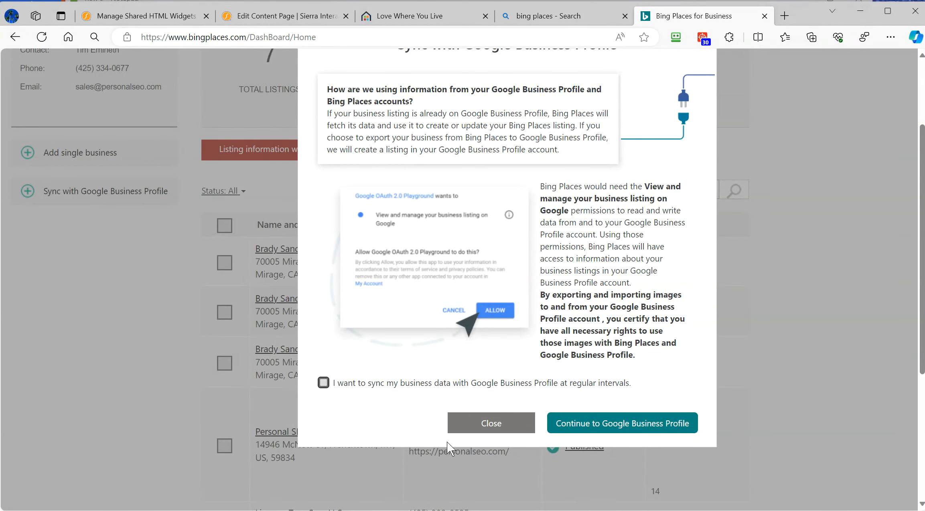
left_click(479, 426)
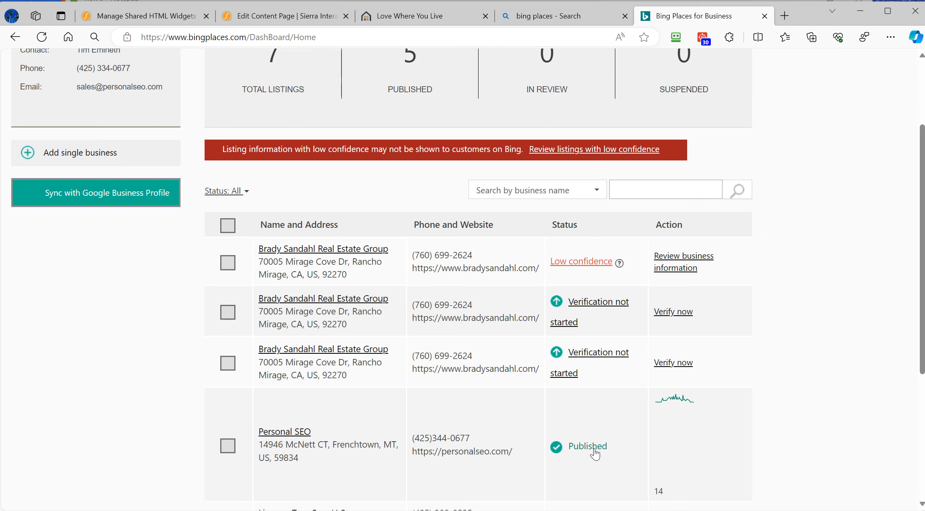
- Start adding a single Small or medium business and paste the business phone number
left_click(108, 165)
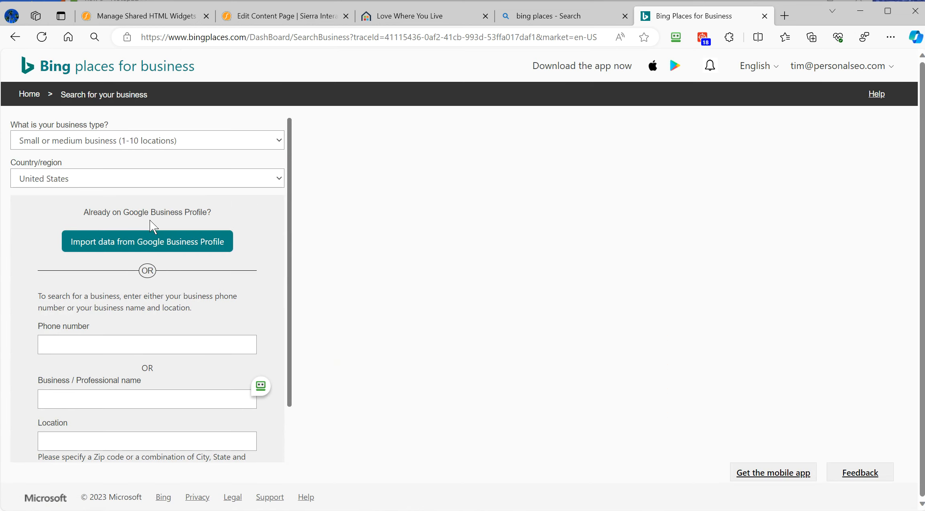
left_click(176, 144)
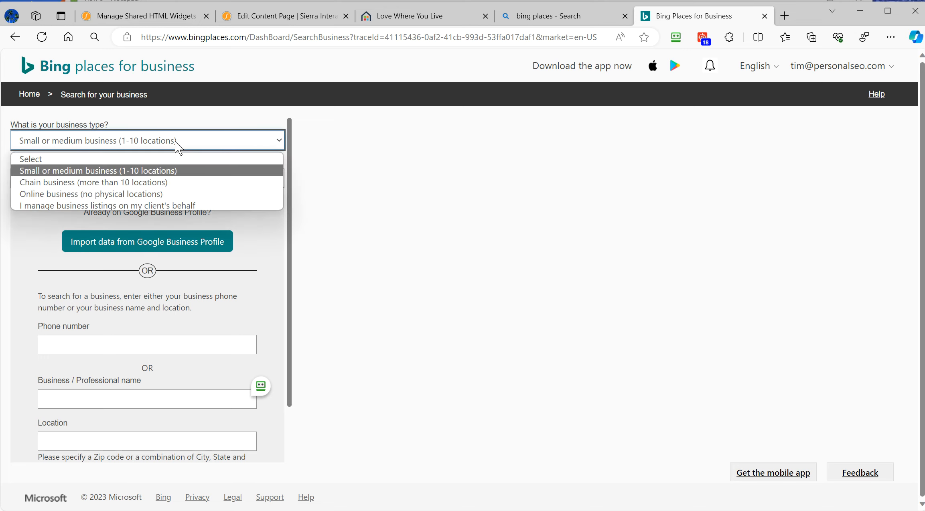
left_click(175, 170)
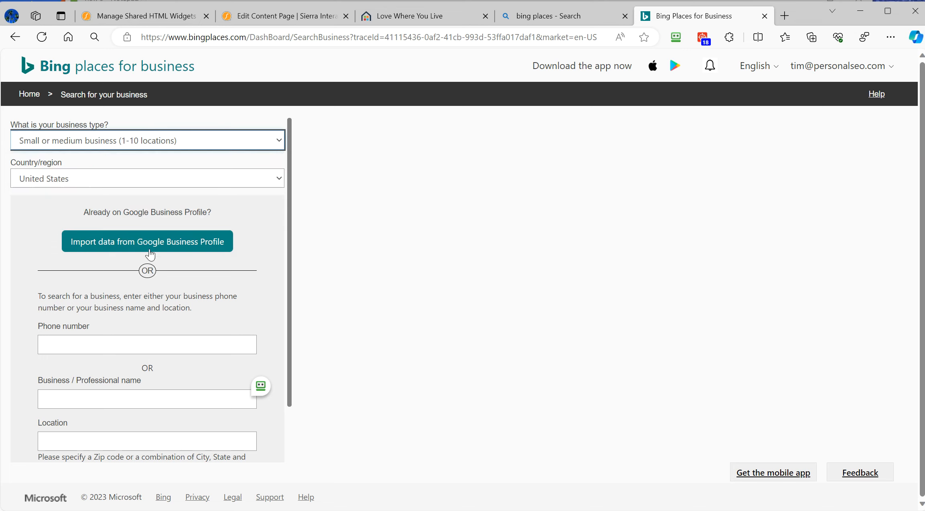
left_click(164, 349)
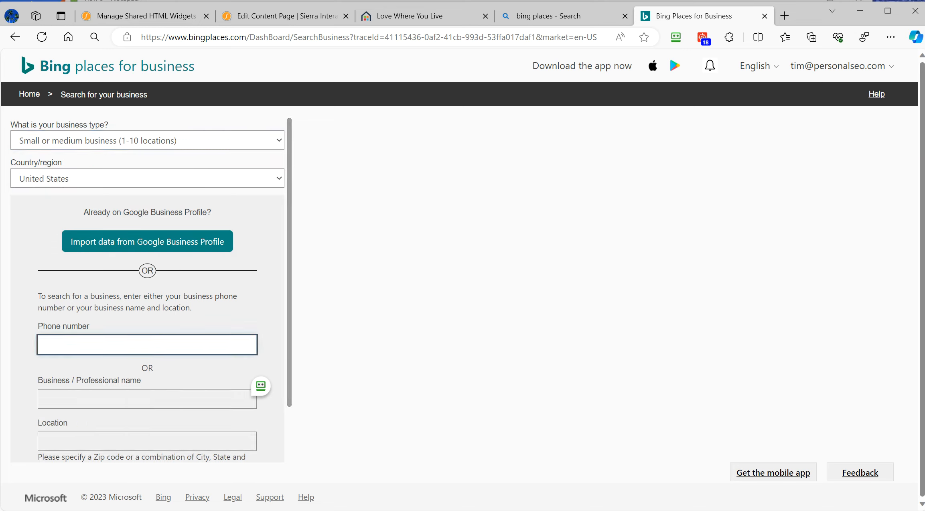
key("alt+Tab")
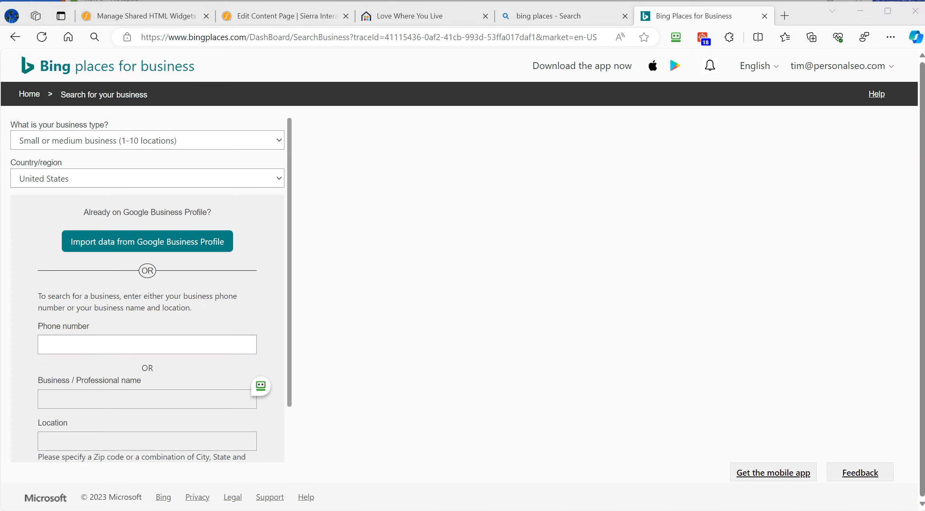
left_click(80, 344)
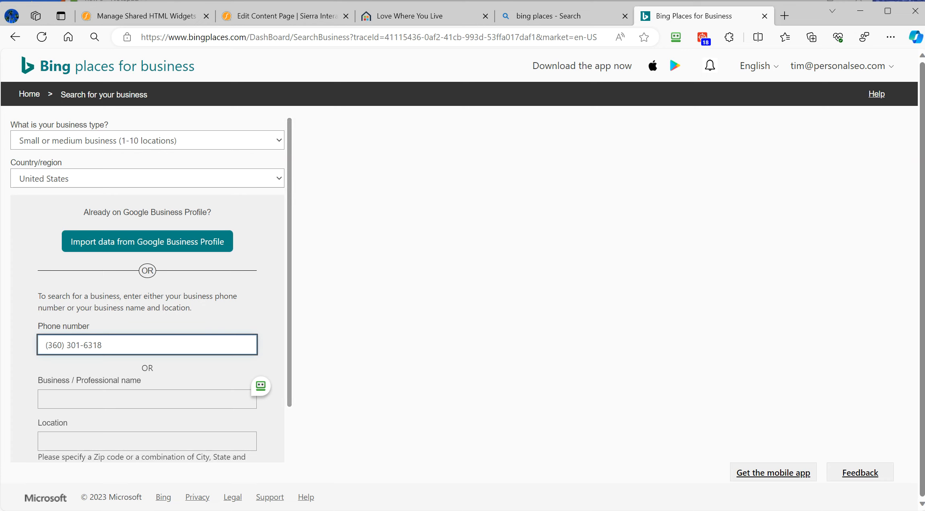
- Switch to name search, paste the business name and Port Townsend location, and search
scroll(197, 329, "down", 2)
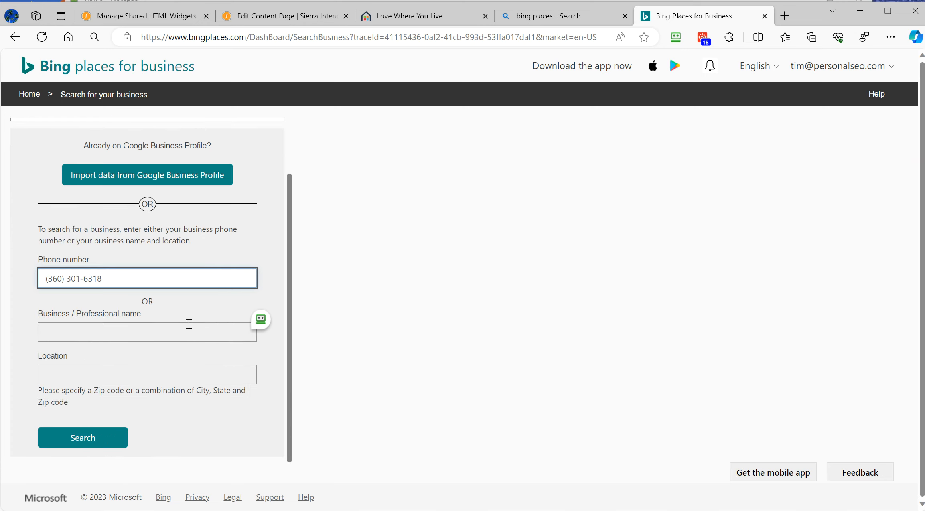
left_click(182, 334)
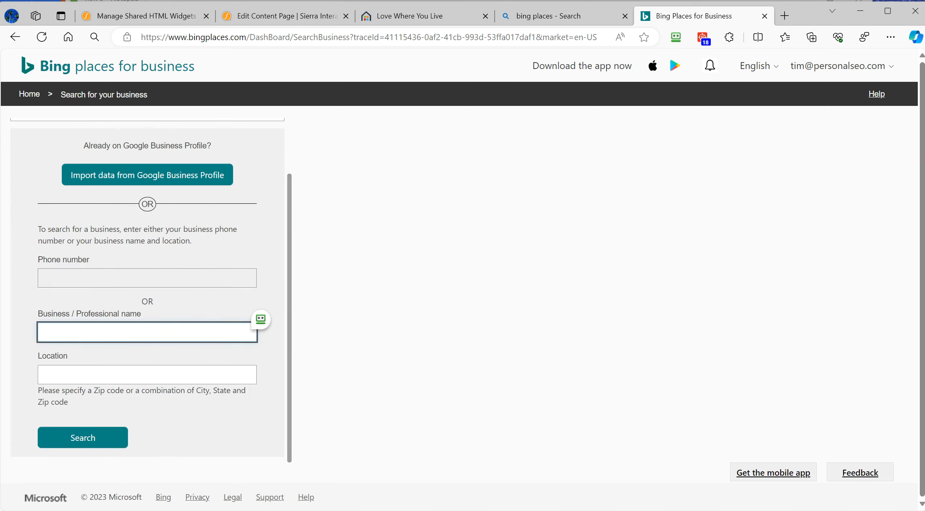
left_click(74, 332)
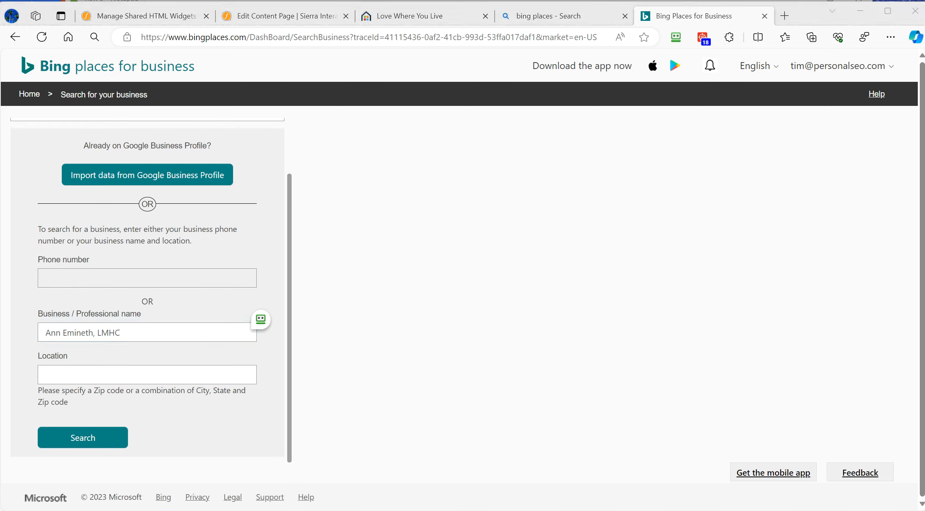
left_click(94, 384)
left_click(88, 438)
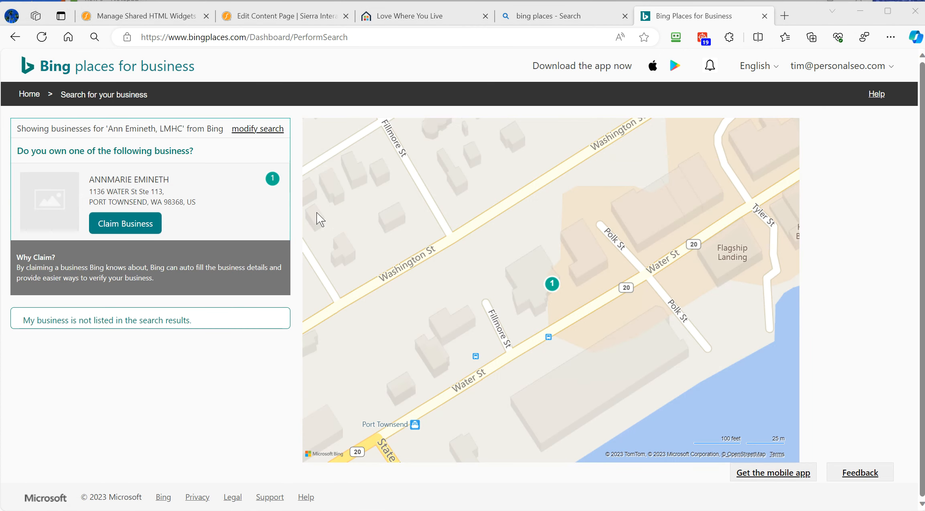
- Claim the single matching listing from the search results
mouse_move(179, 175)
mouse_move(194, 192)
mouse_move(138, 232)
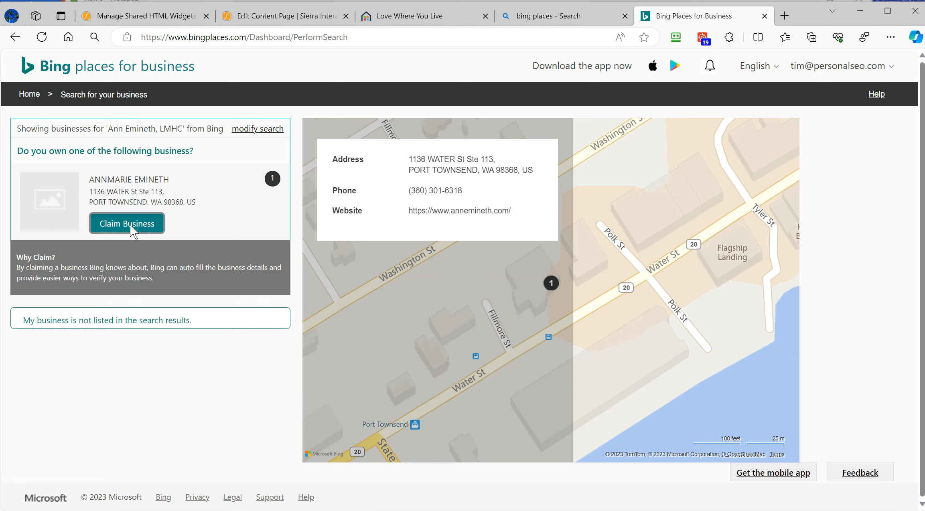
left_click(130, 225)
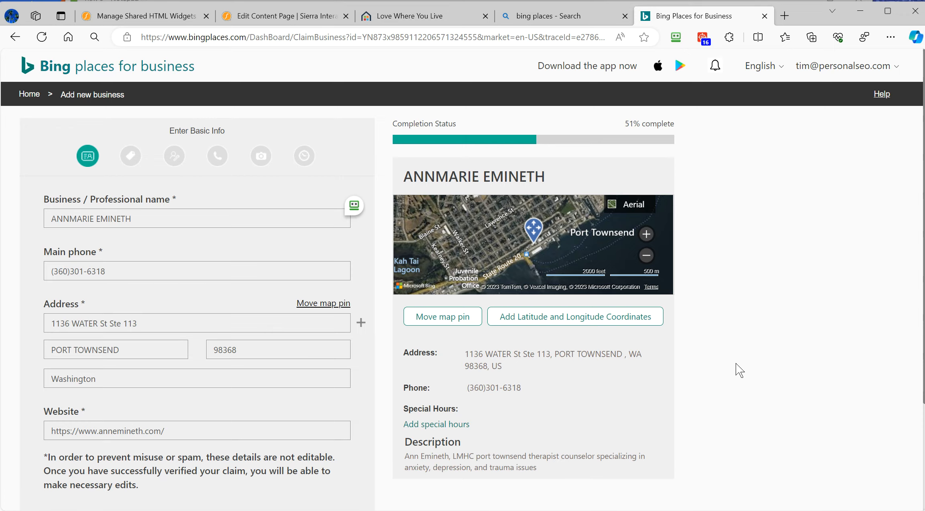
- Review the prefilled basic info and continue to the category information step
scroll(736, 363, "down", 3)
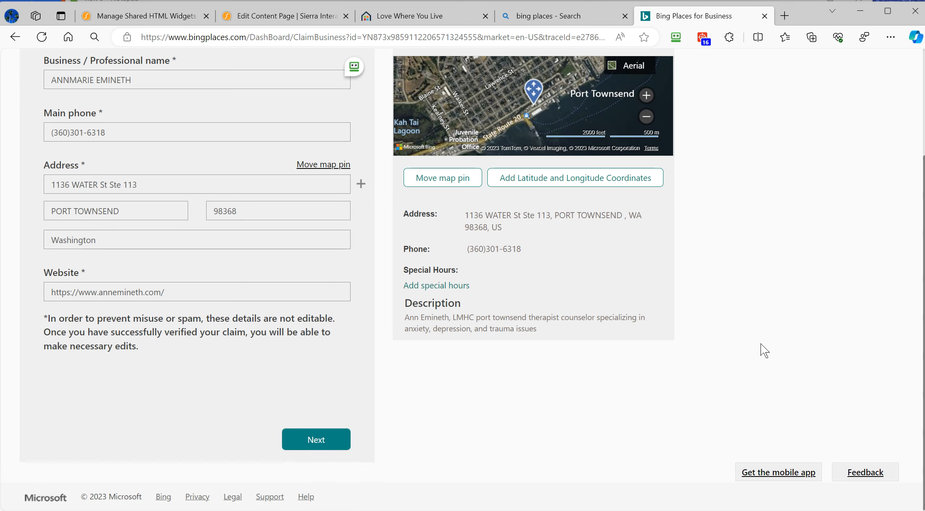
scroll(772, 320, "up", 3)
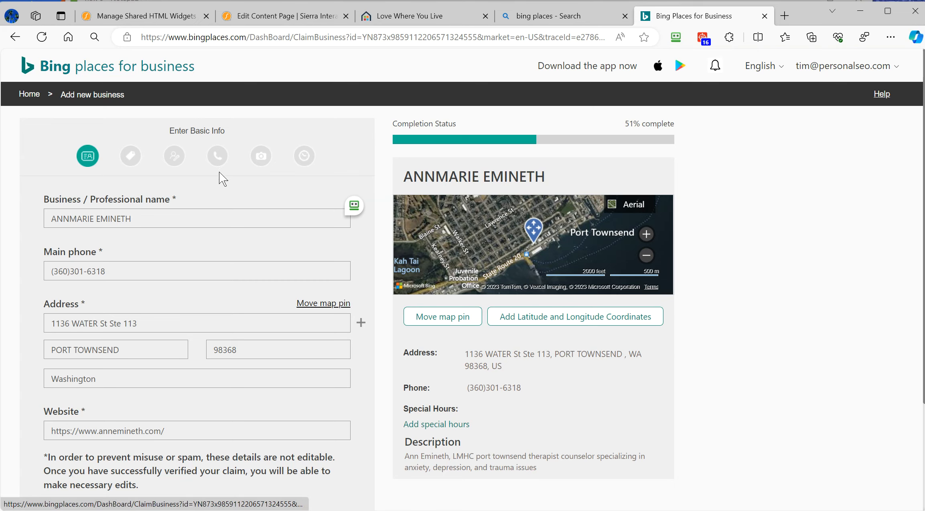
scroll(709, 384, "down", 3)
left_click(317, 439)
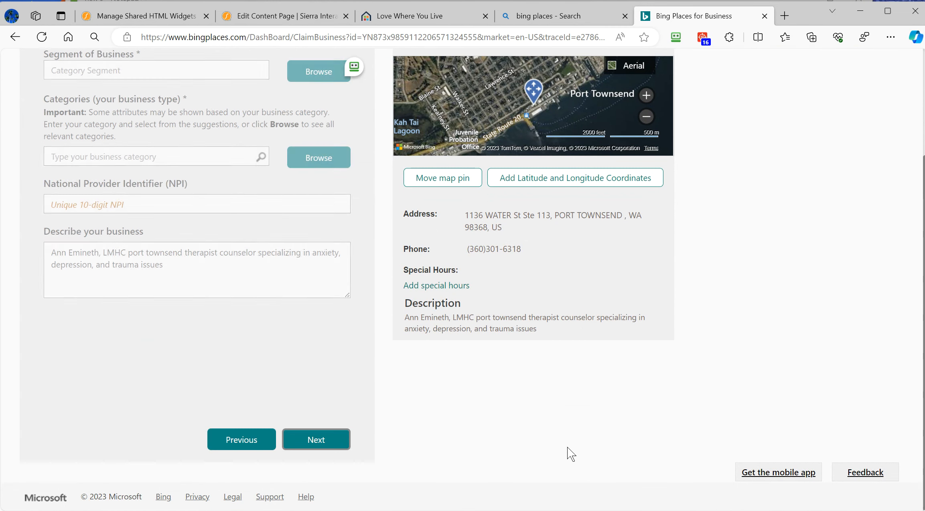
scroll(331, 374, "up", 2)
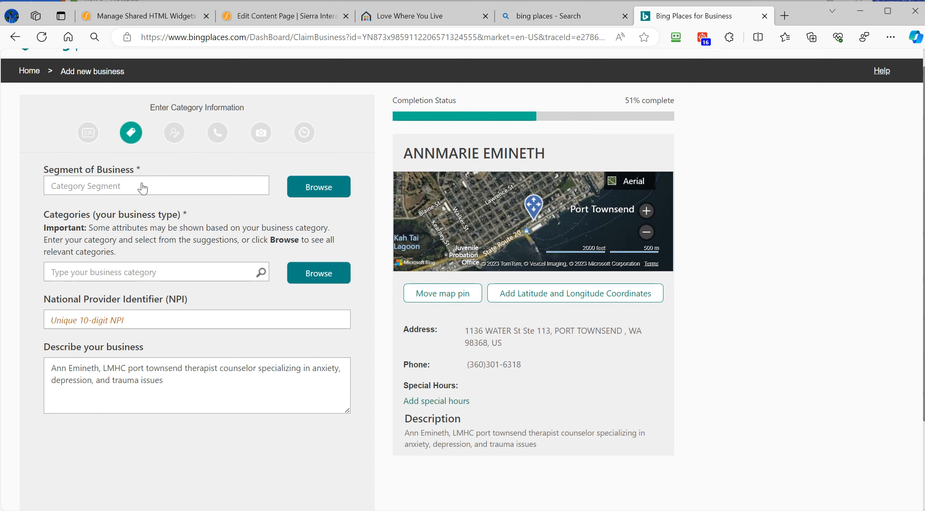
- Choose Healthcare as the business segment and select the healthcare facility option
left_click(142, 188)
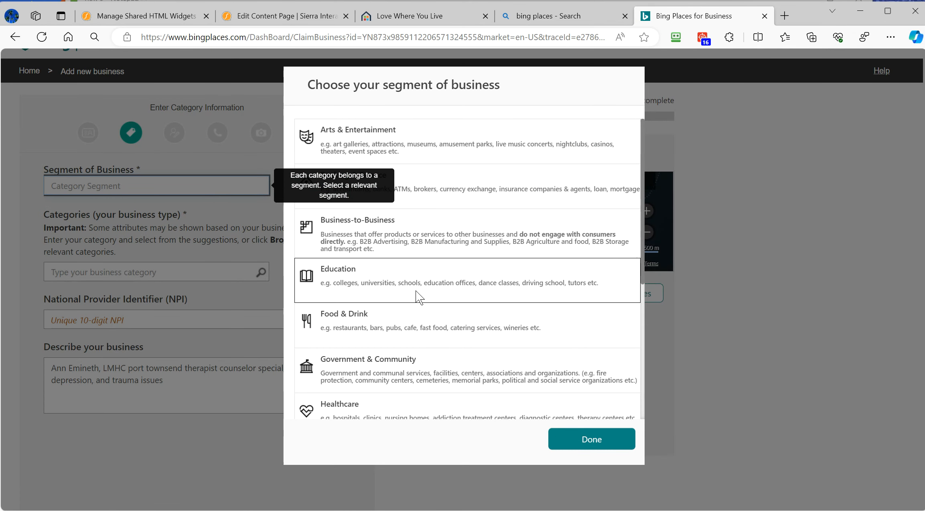
left_click(431, 401)
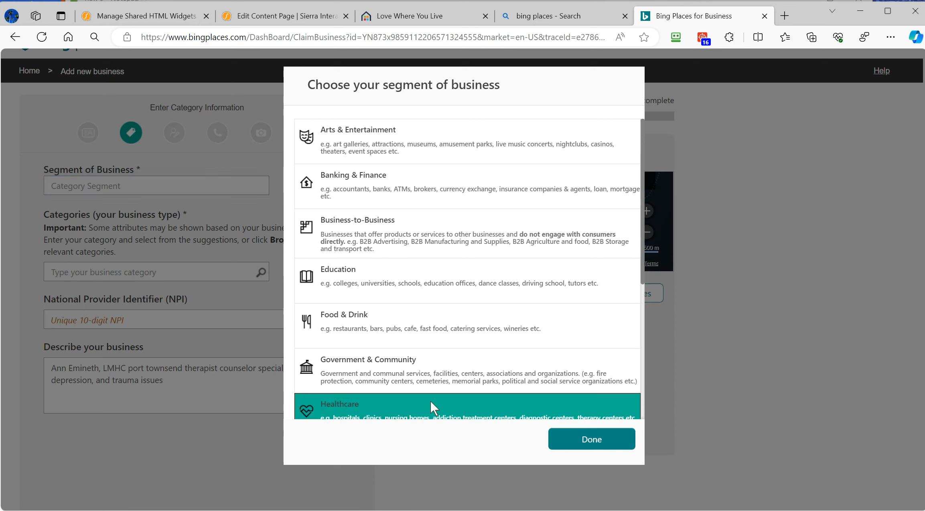
scroll(456, 370, "down", 1)
scroll(447, 335, "down", 1)
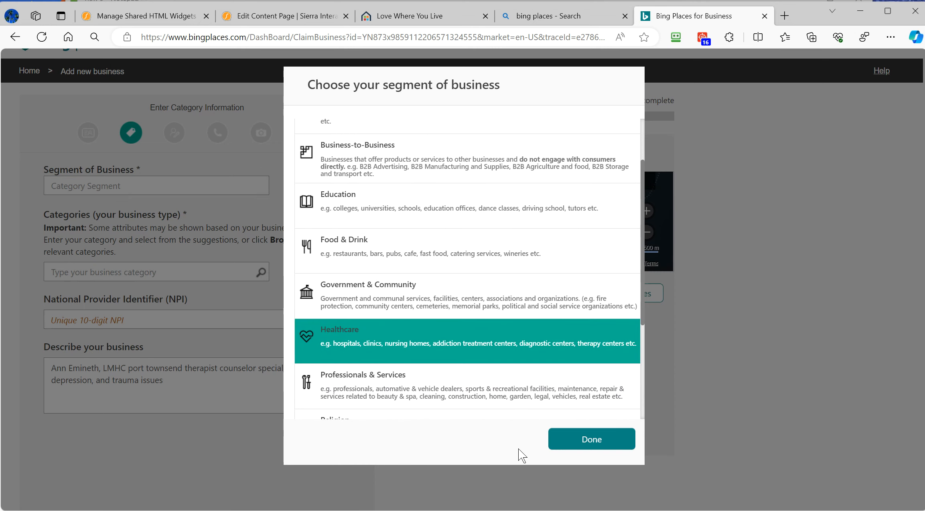
left_click(591, 440)
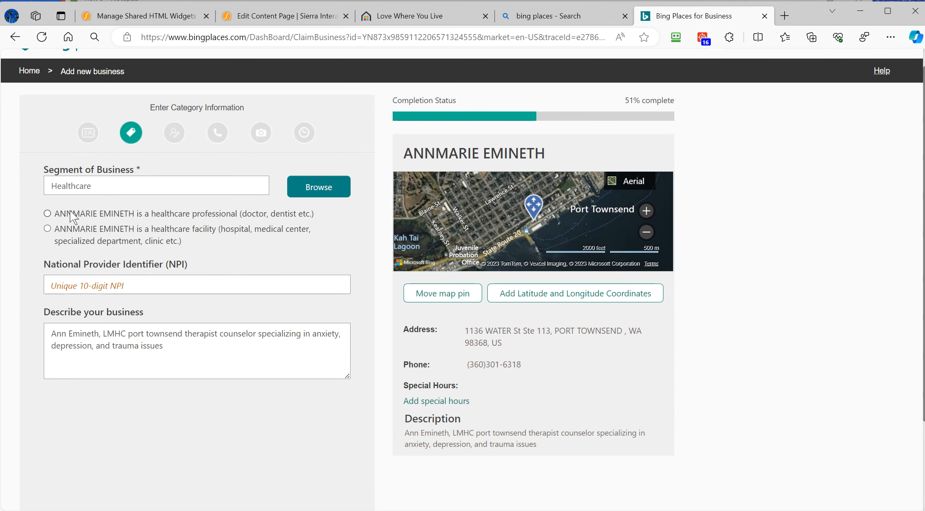
left_click(48, 230)
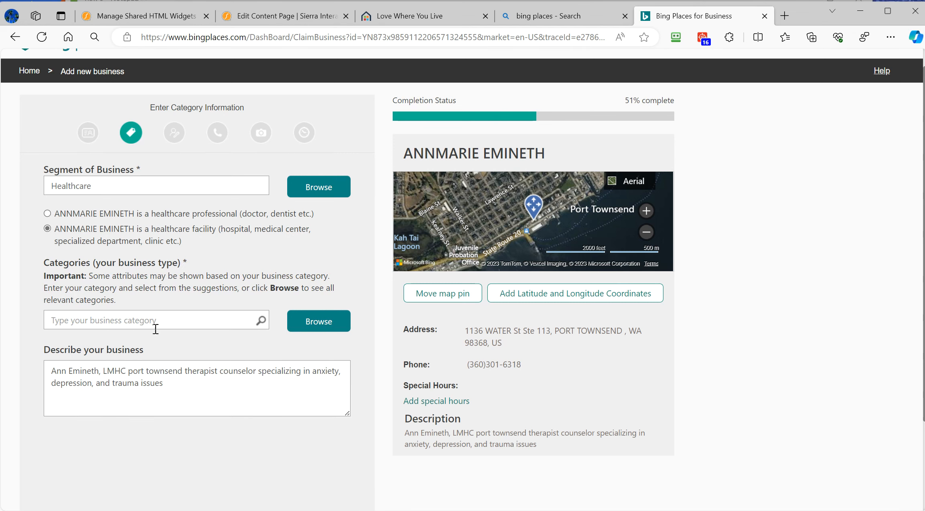
- Search categories for 'couns' and add Healthcare > Counseling Services
left_click(170, 320)
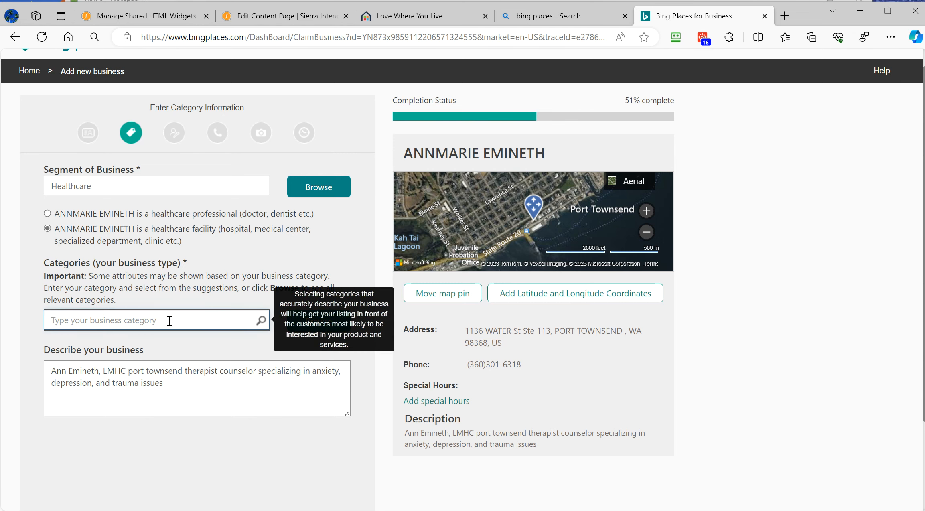
key("alt+Tab")
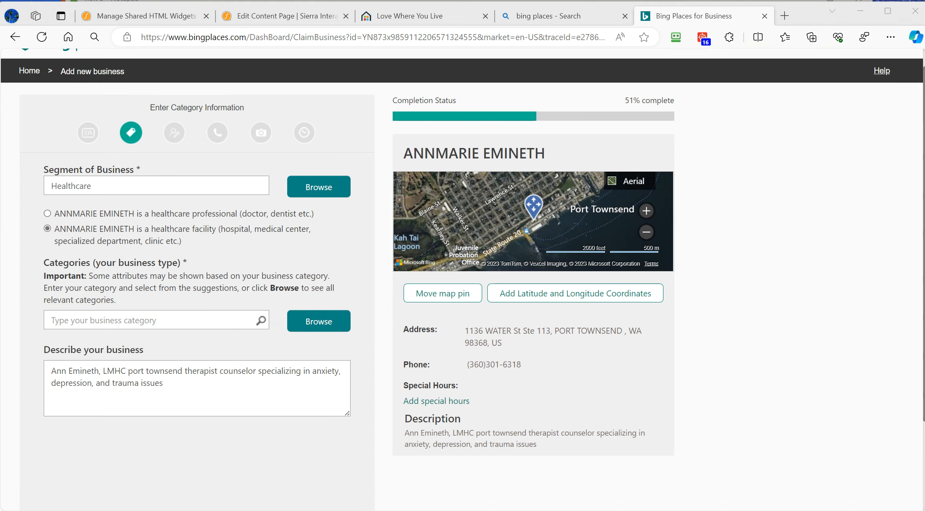
left_click(191, 321)
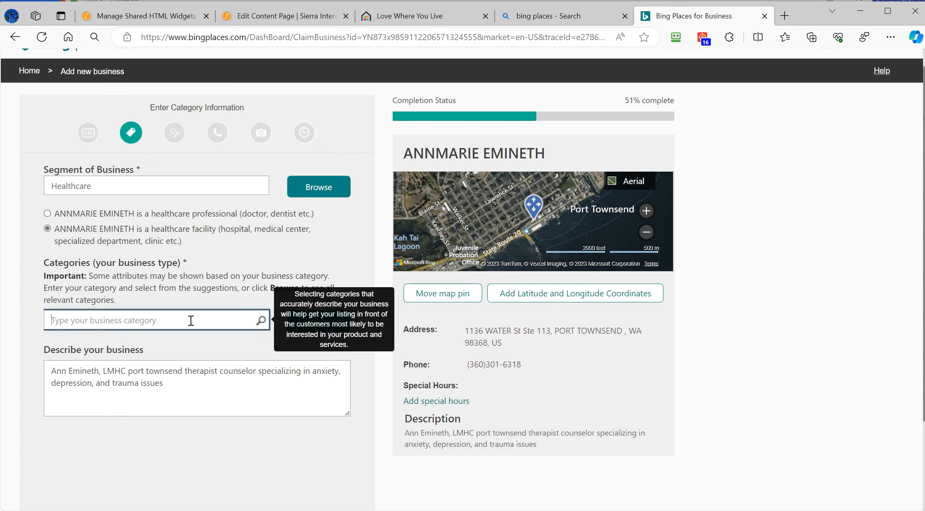
type("phy")
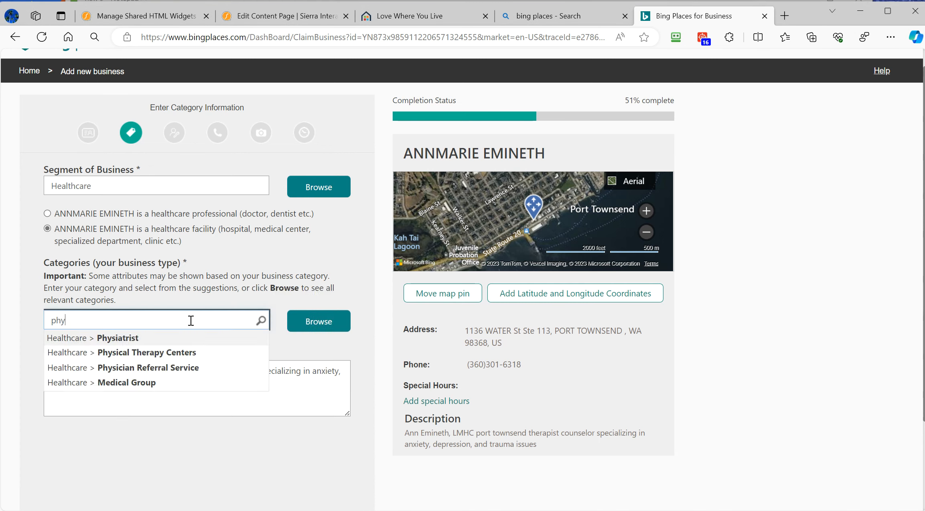
key("BackSpace")
type("sy")
key("BackSpace")
key("BackSpace")
type("s")
key("BackSpace")
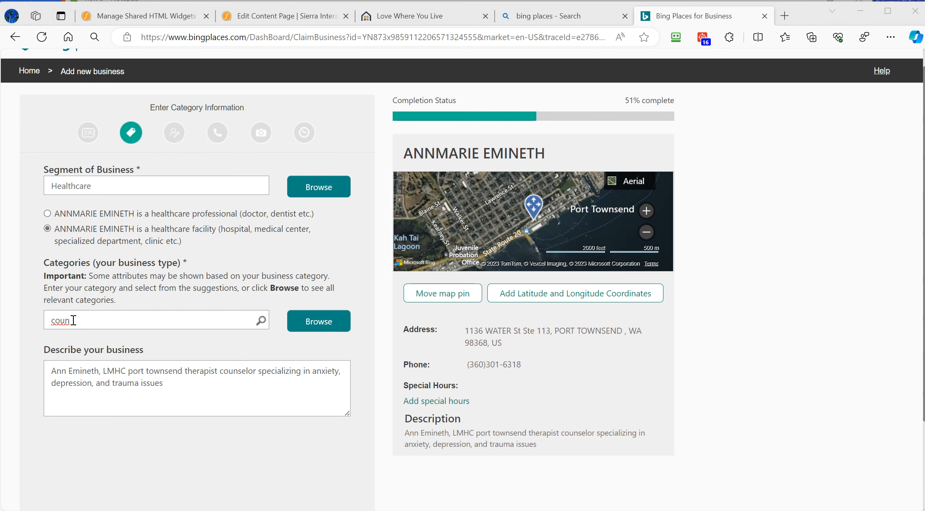
left_click(86, 322)
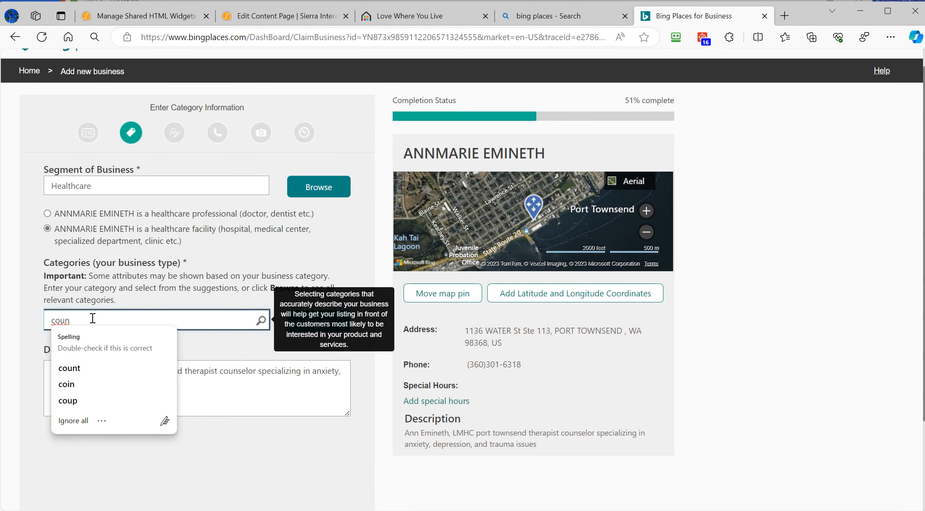
left_click_drag(97, 320, 47, 316)
type("coun")
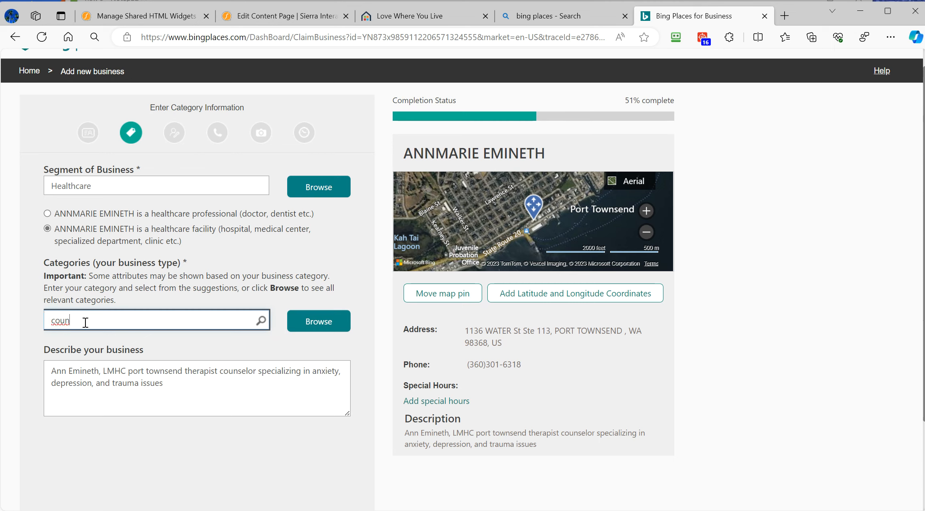
type("s")
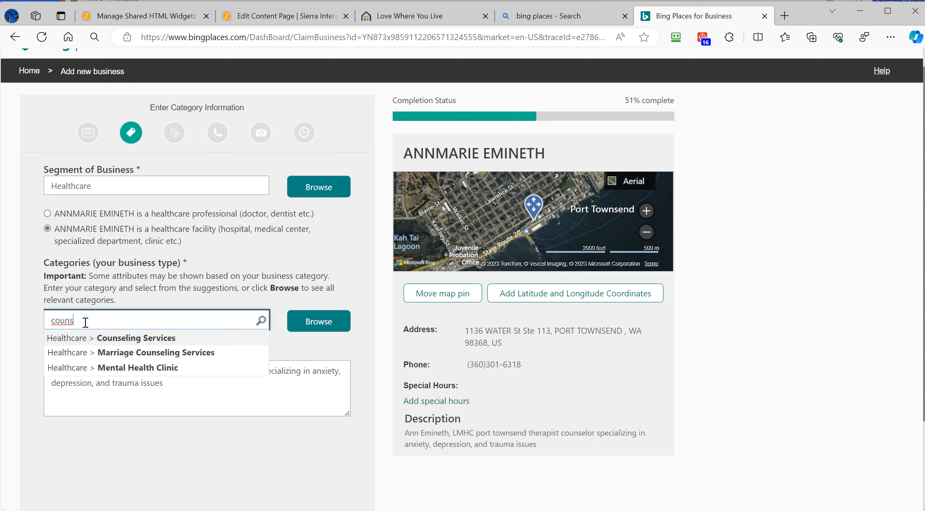
left_click(120, 341)
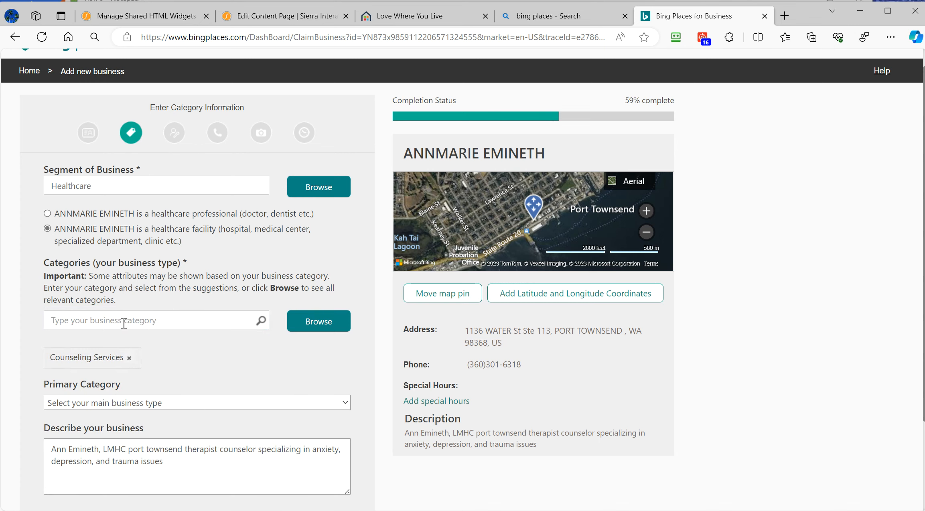
- Try further category searches ('counse', 'real estate', 'realtor'), then clear the search box
type("c")
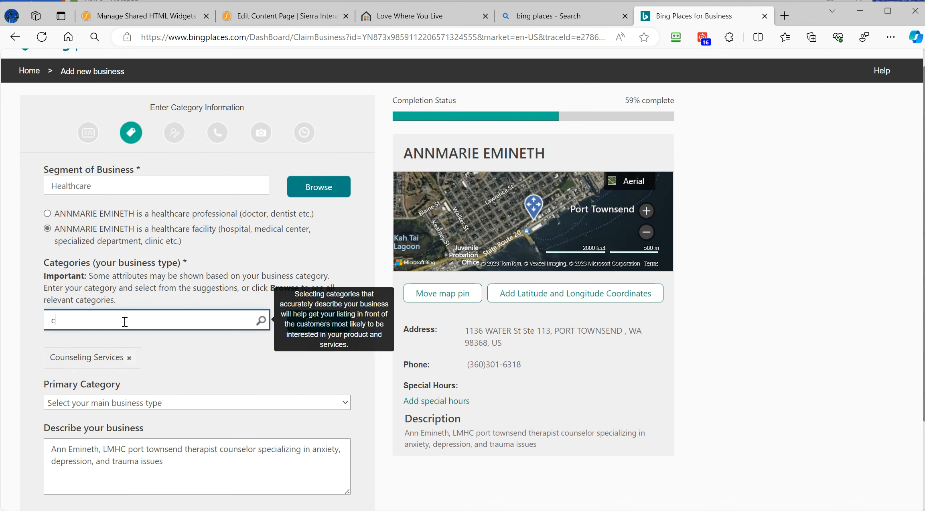
type("ounse")
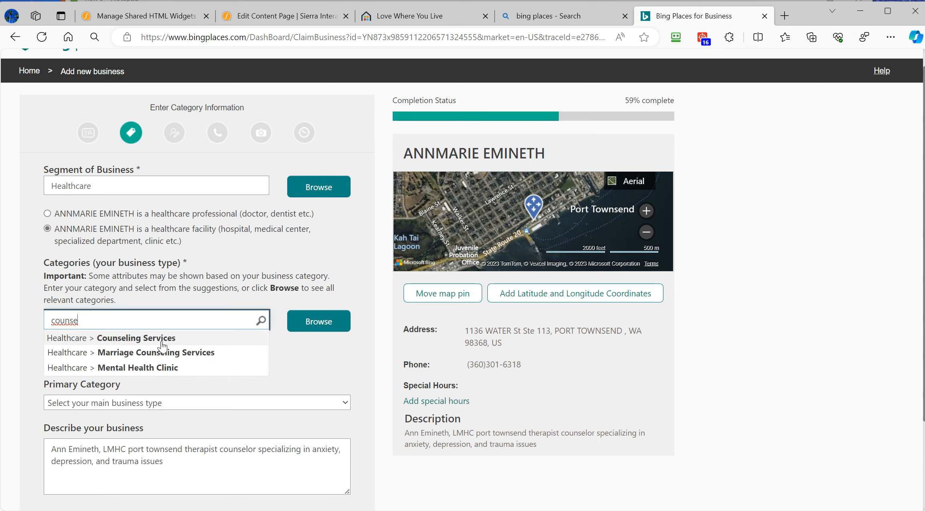
key("ctrl+a")
type("te")
key("BackSpace")
key("BackSpace")
type("real estate")
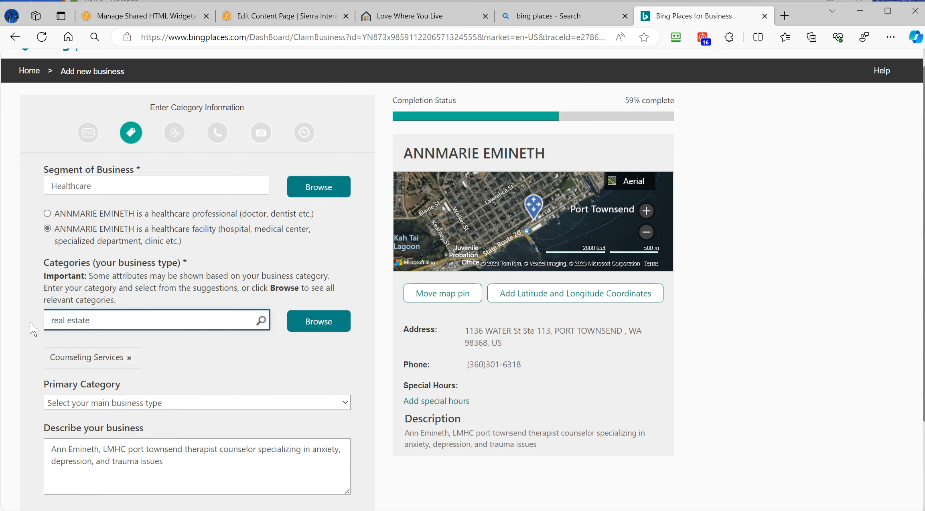
left_click_drag(109, 320, 46, 319)
type("realtor")
key("BackSpace")
key("BackSpace")
key("BackSpace")
key("BackSpace")
key("BackSpace")
key("BackSpace")
type("rea")
key("BackSpace")
key("BackSpace")
key("BackSpace")
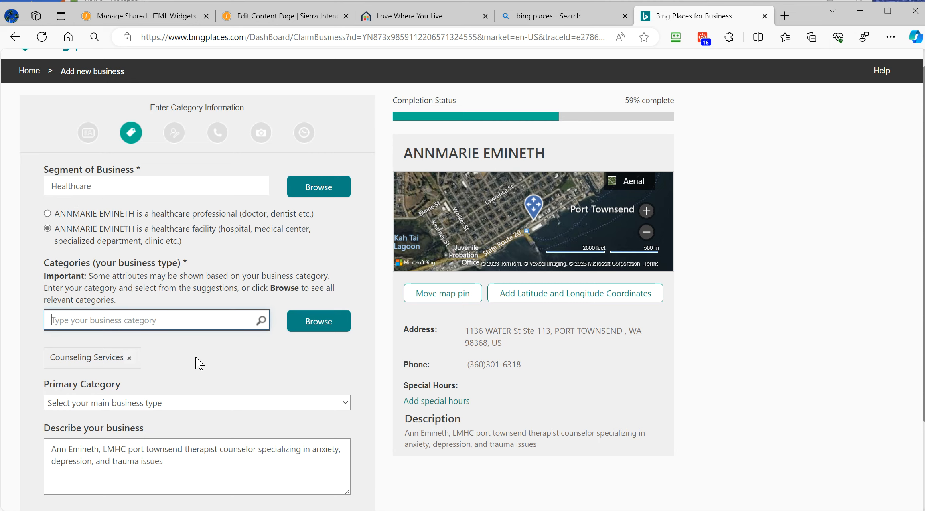
- Set Counseling Services as the primary category
scroll(233, 358, "down", 3)
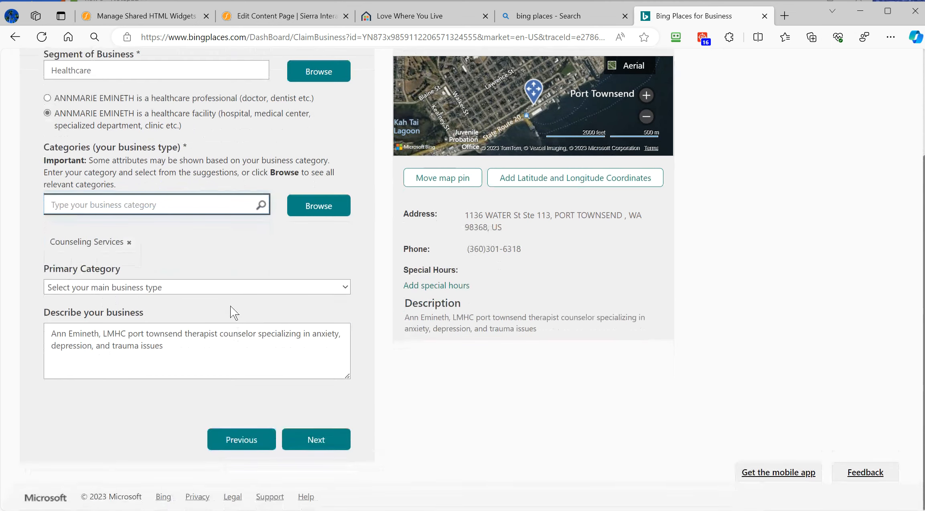
left_click(225, 289)
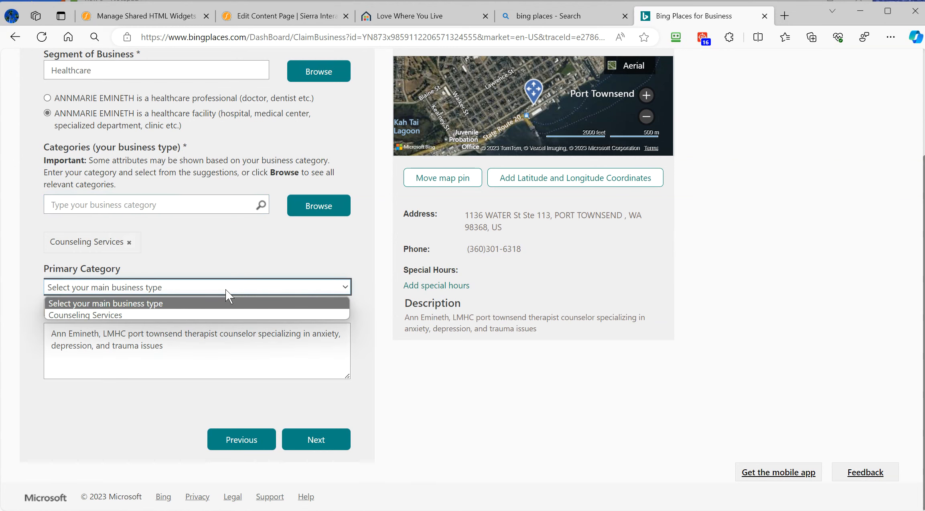
left_click(207, 312)
left_click(191, 346)
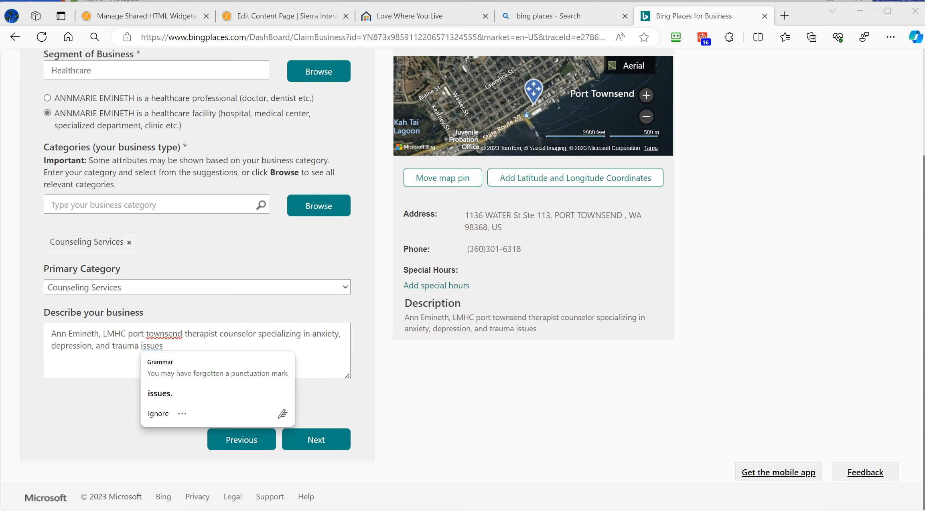
- Paste a longer paragraph about working with clients over the existing business description
left_click_drag(171, 346, 37, 314)
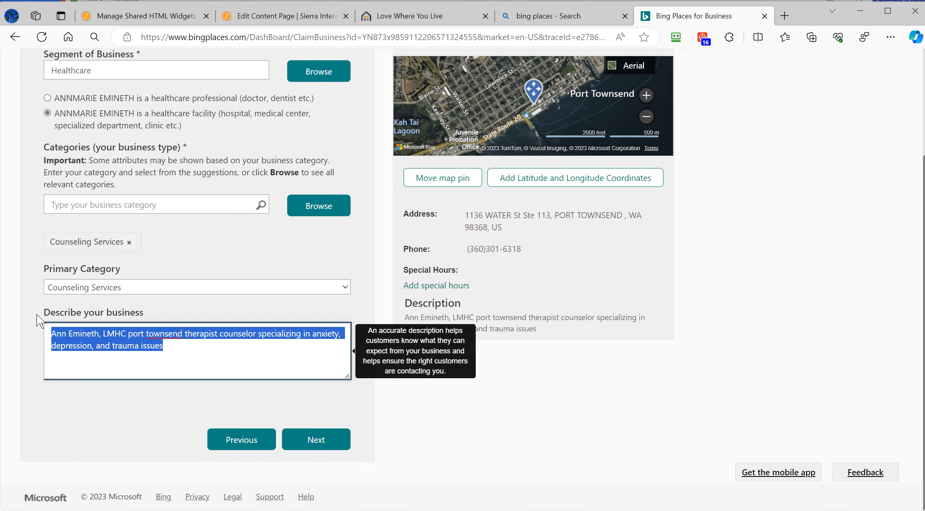
key("ctrl+v")
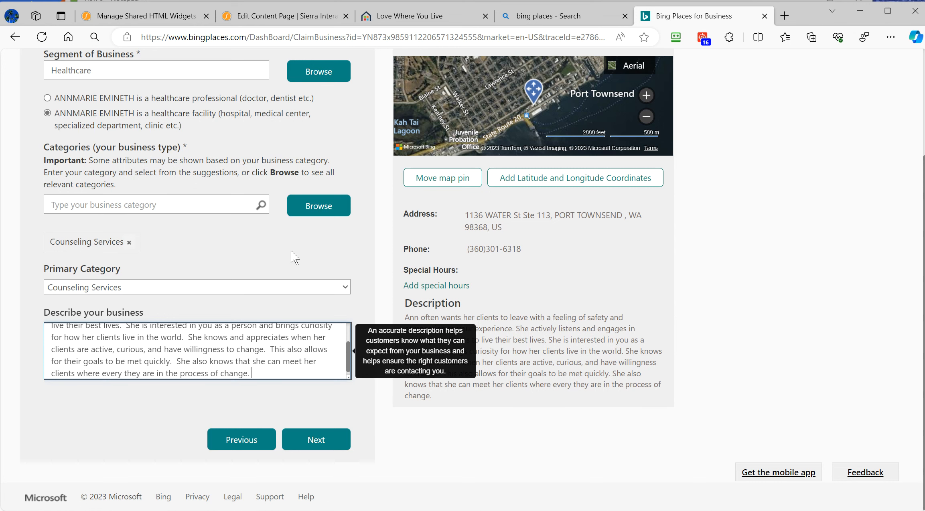
scroll(281, 246, "up", 3)
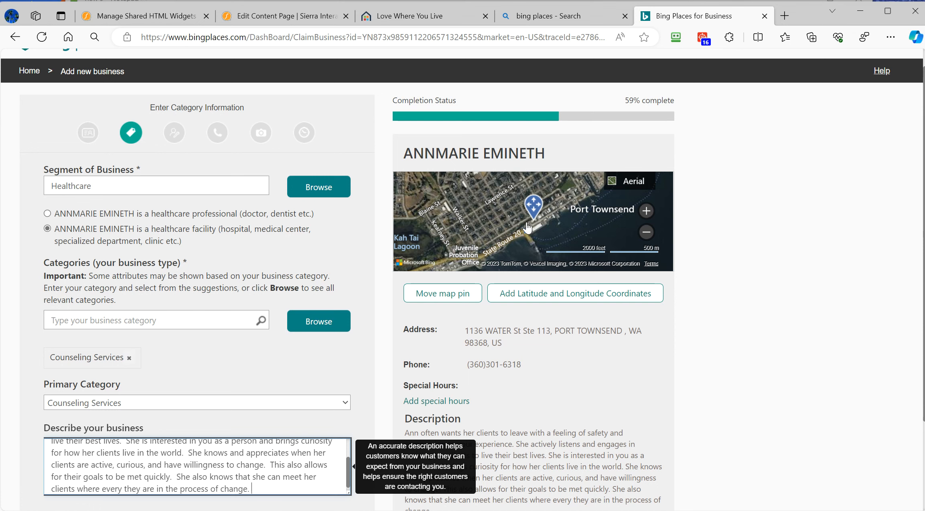
scroll(514, 373, "down", 3)
scroll(504, 132, "up", 1)
left_click(562, 263)
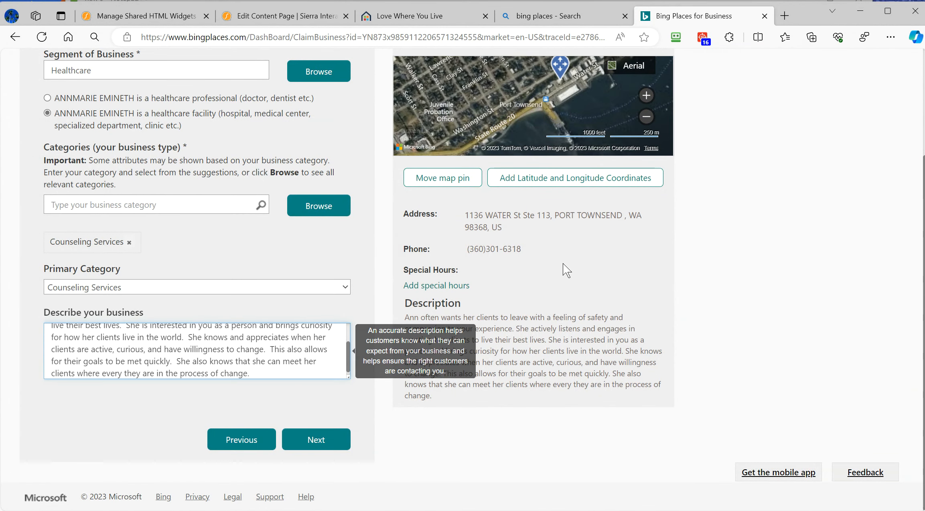
- Choose 'Yes, this is a business address' to show the full address in results
left_click(316, 440)
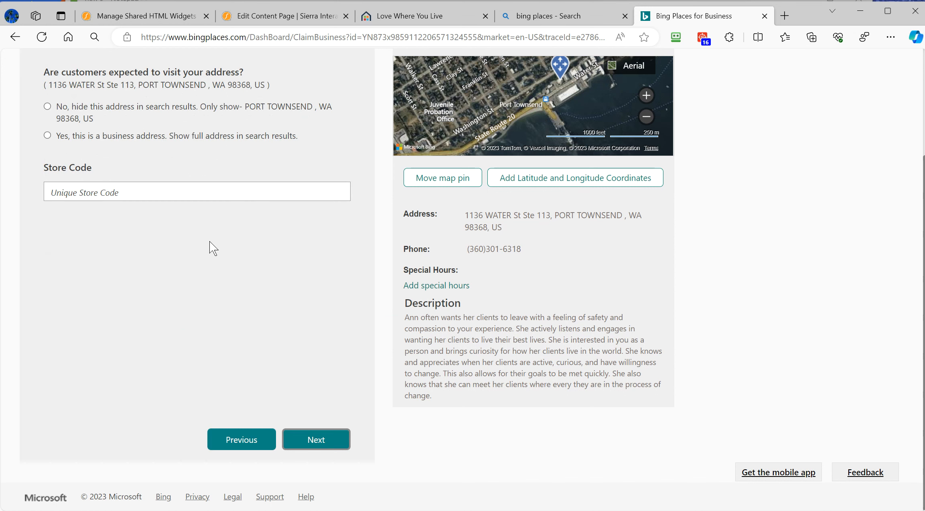
left_click(47, 135)
left_click(315, 444)
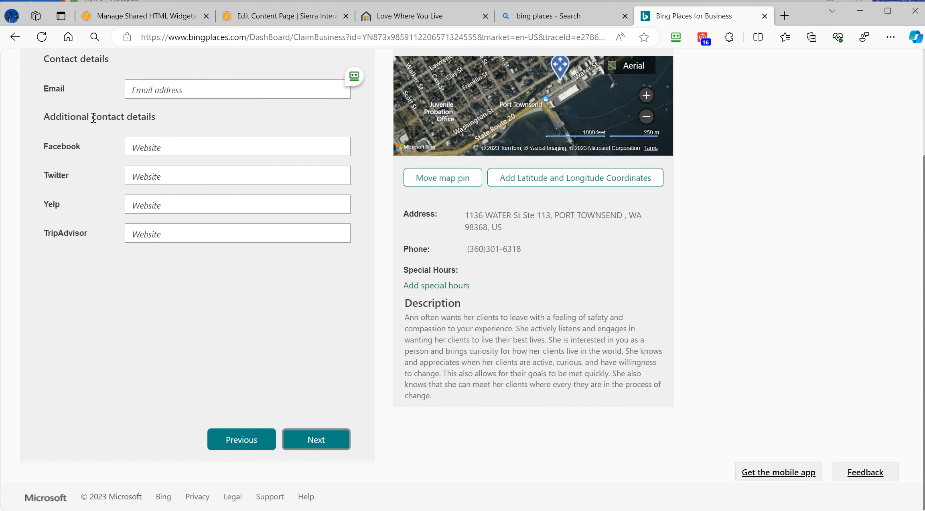
- Save the business email address and move on to the Add Photos step
scroll(93, 117, "up", 3)
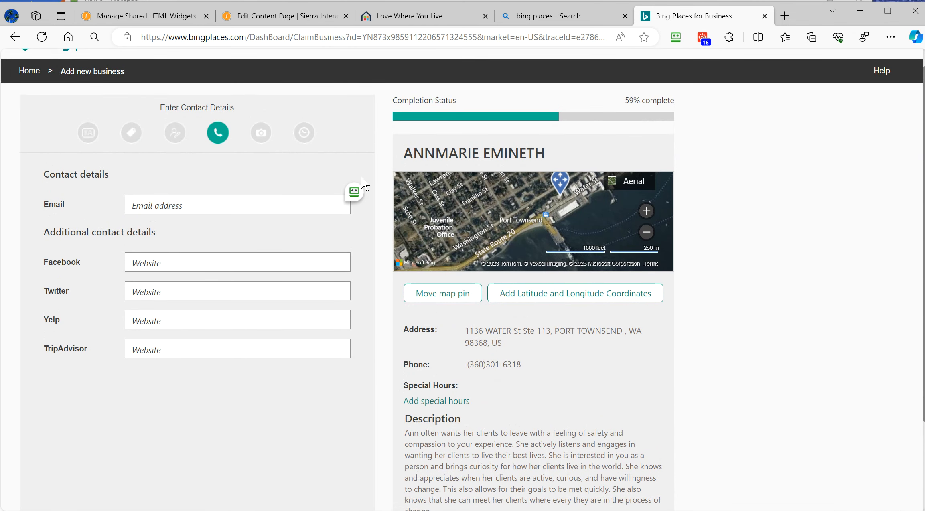
scroll(343, 291, "down", 3)
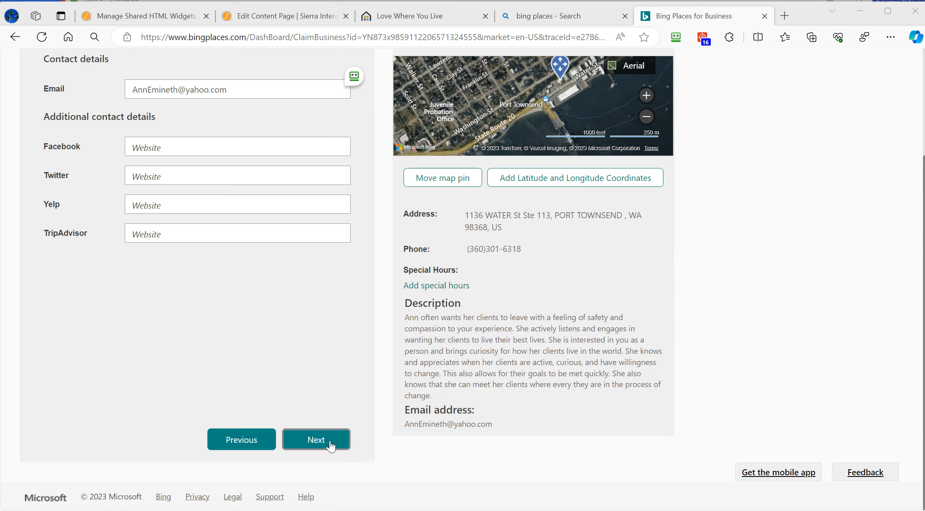
left_click(318, 443)
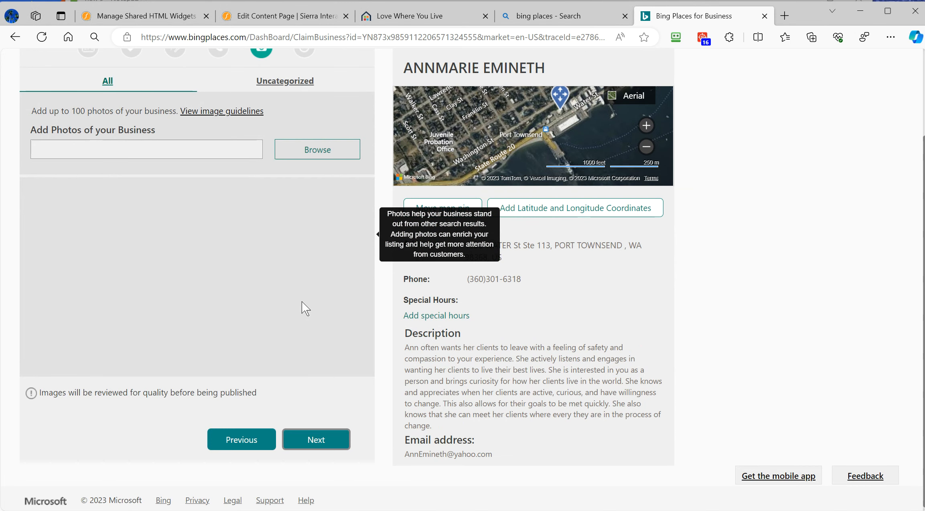
scroll(296, 296, "up", 3)
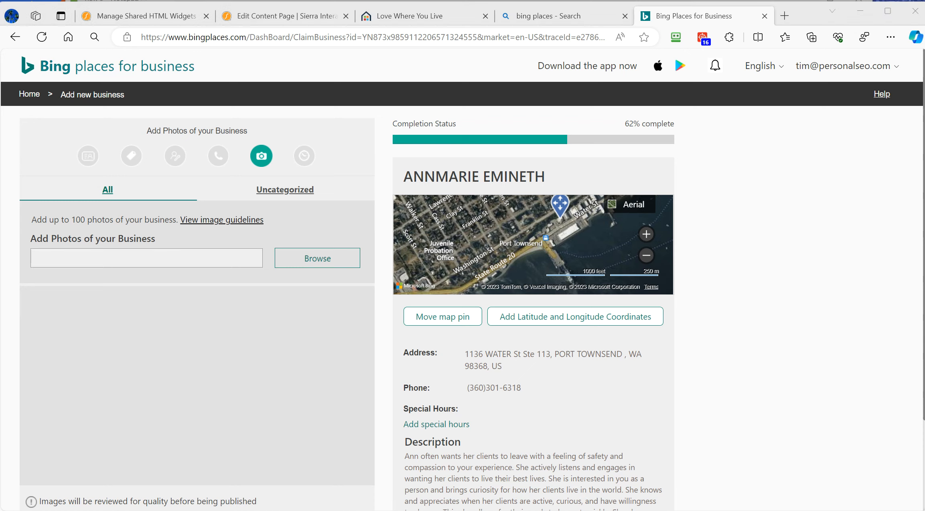
left_click(282, 344)
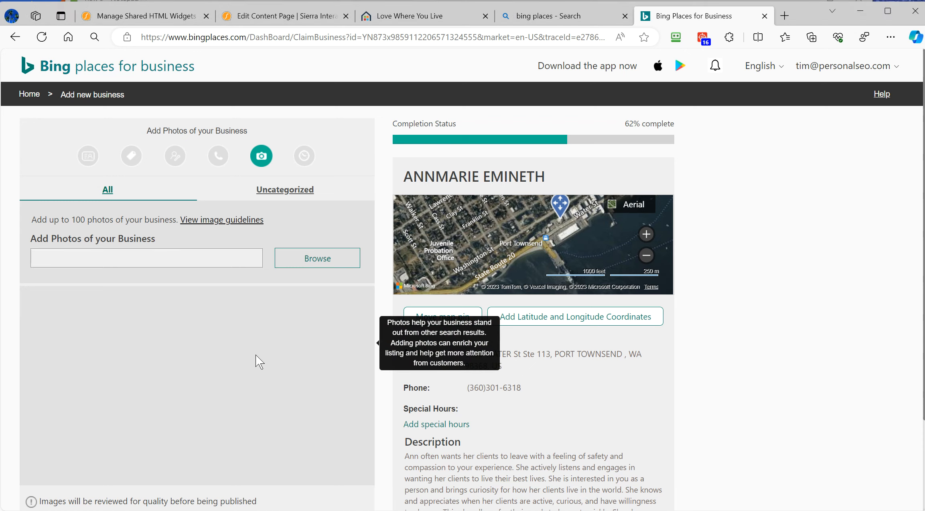
scroll(256, 355, "down", 3)
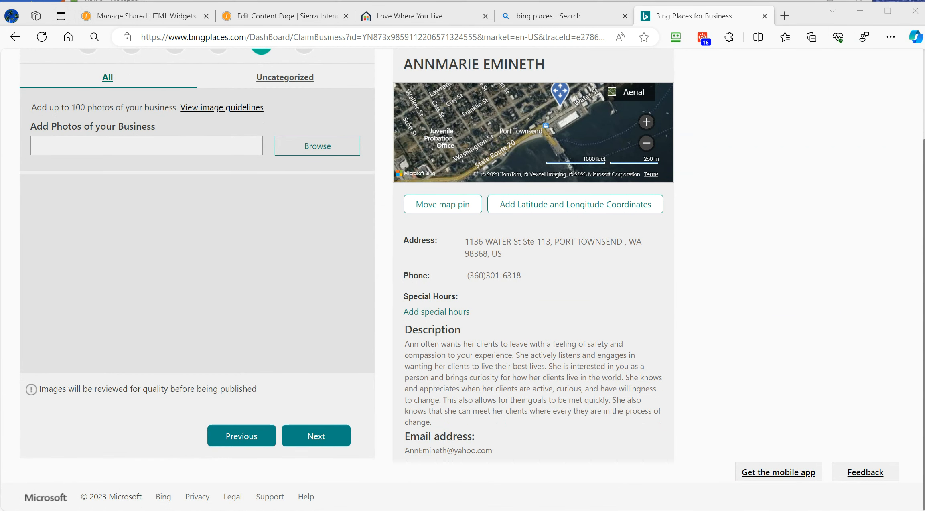
- Skip photos, choose specific hours, and set Monday to 9:00AM–5:00PM
left_click(323, 444)
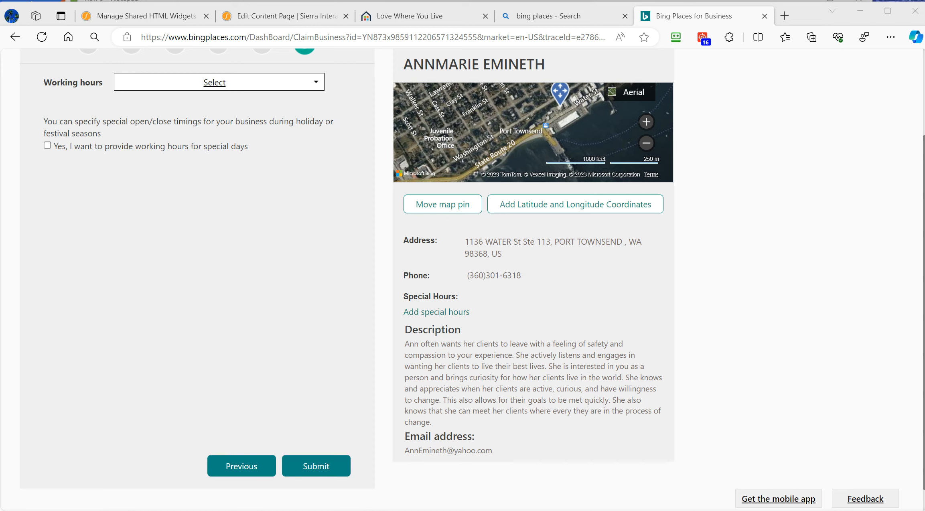
left_click(205, 83)
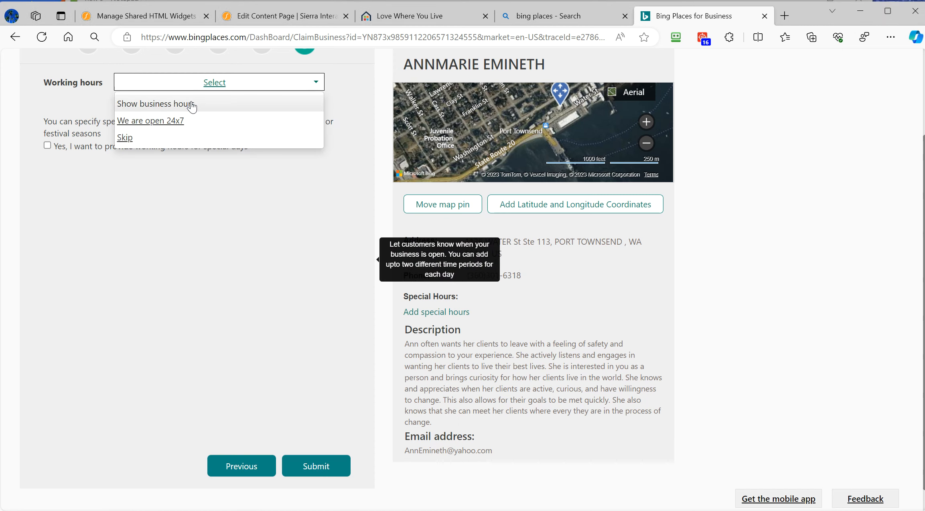
left_click(191, 98)
left_click(86, 122)
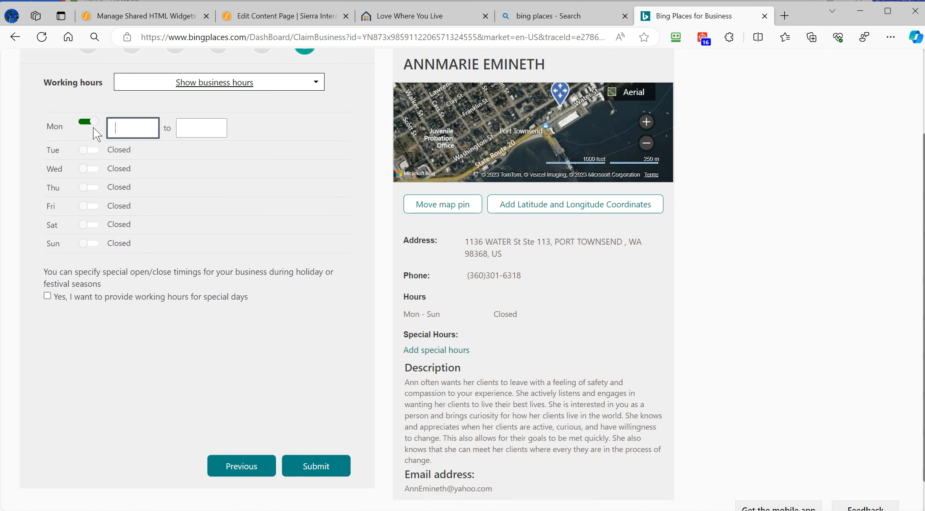
type("9:")
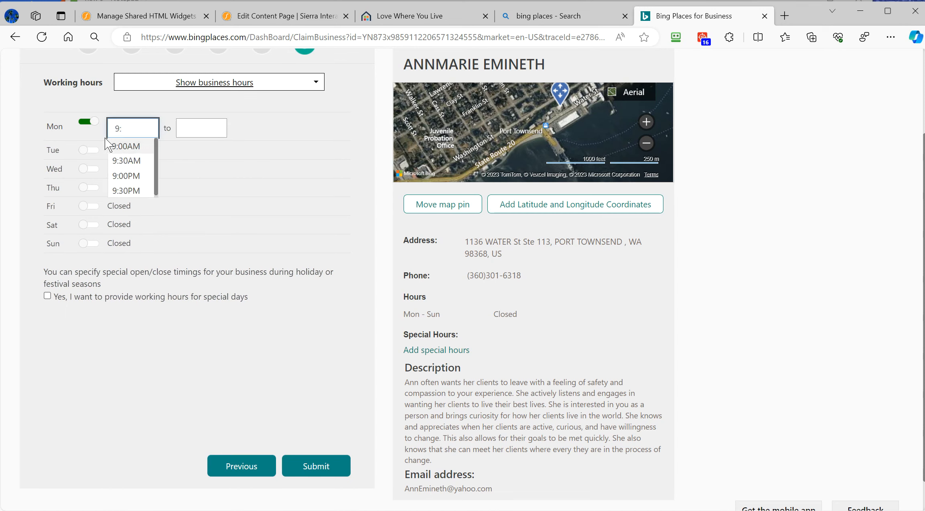
left_click(126, 146)
left_click(193, 127)
type("5")
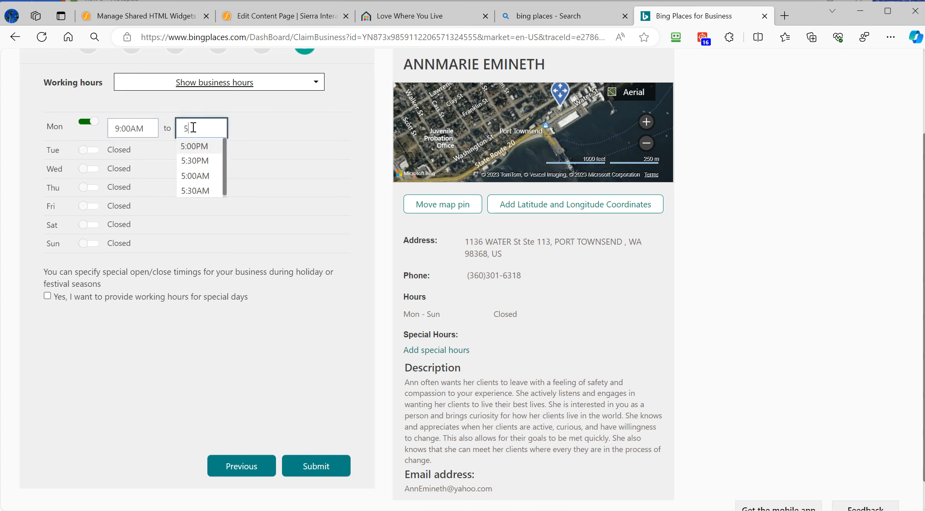
left_click(204, 146)
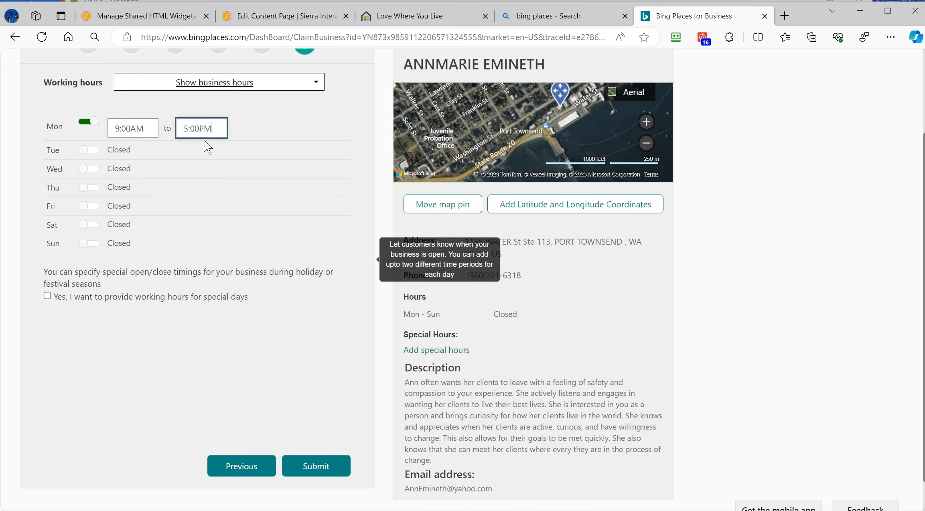
left_click(85, 153)
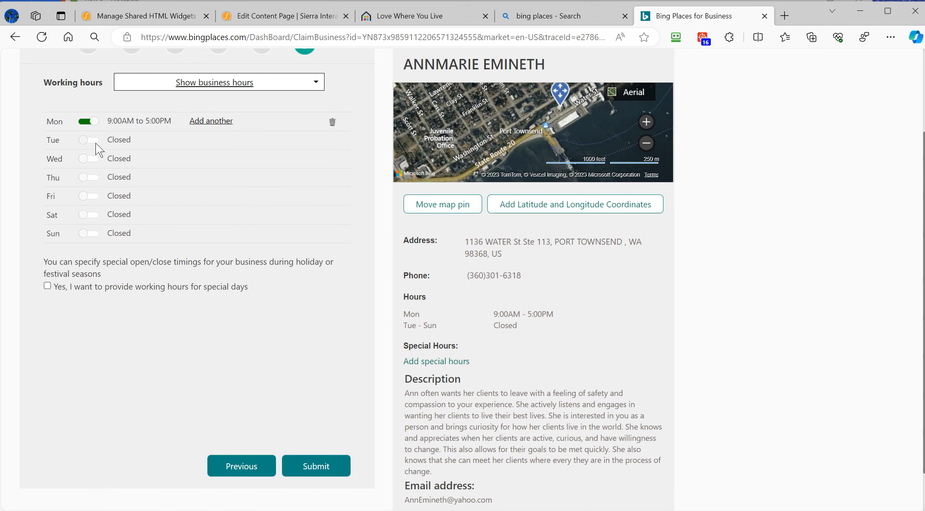
- Apply 9:00AM–5:00PM to Tuesday through Friday and submit the listing
left_click(96, 141)
left_click(92, 184)
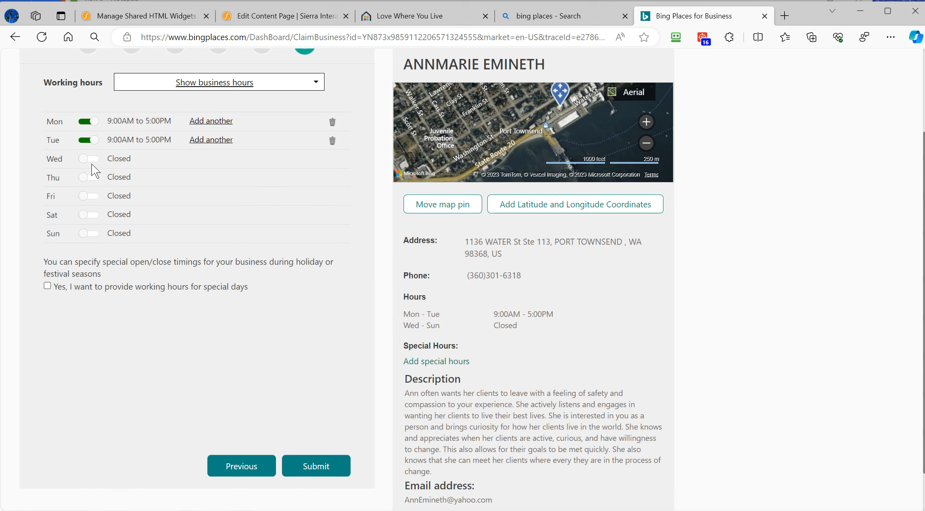
left_click(92, 159)
left_click(92, 185)
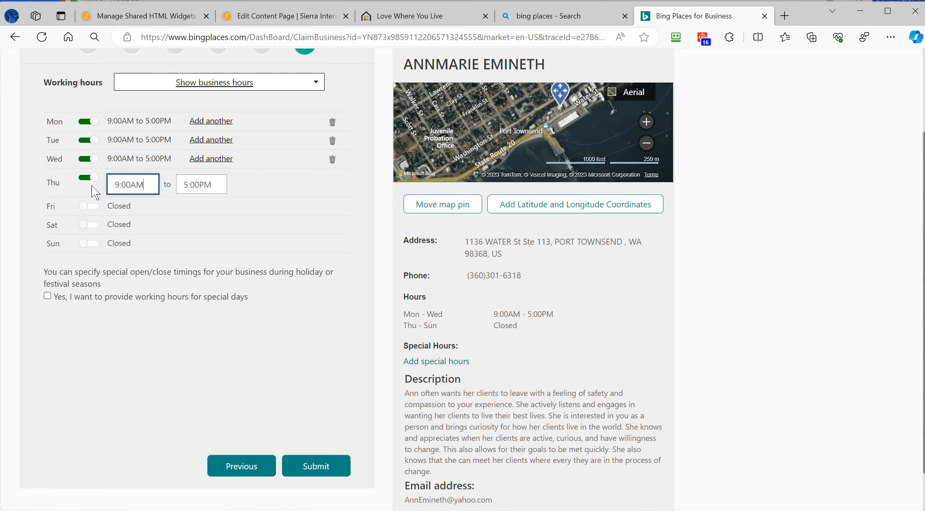
left_click(91, 207)
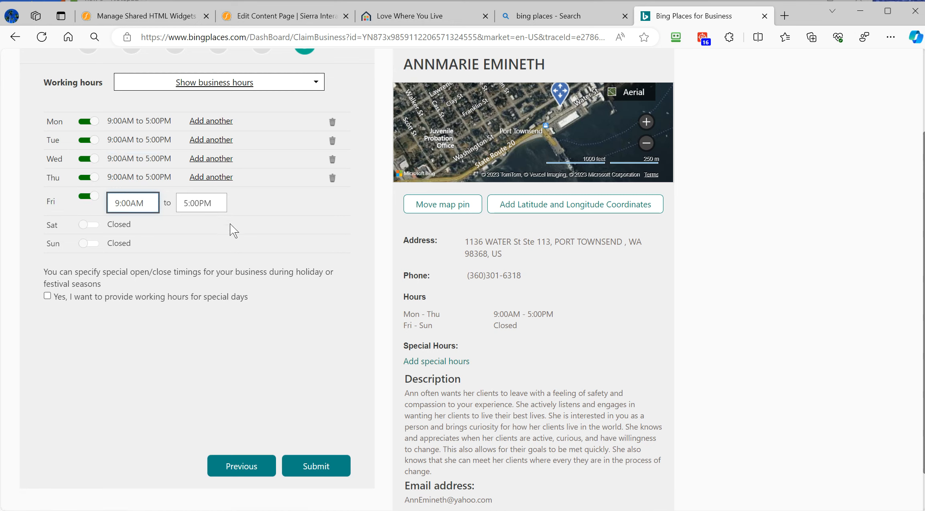
left_click(130, 334)
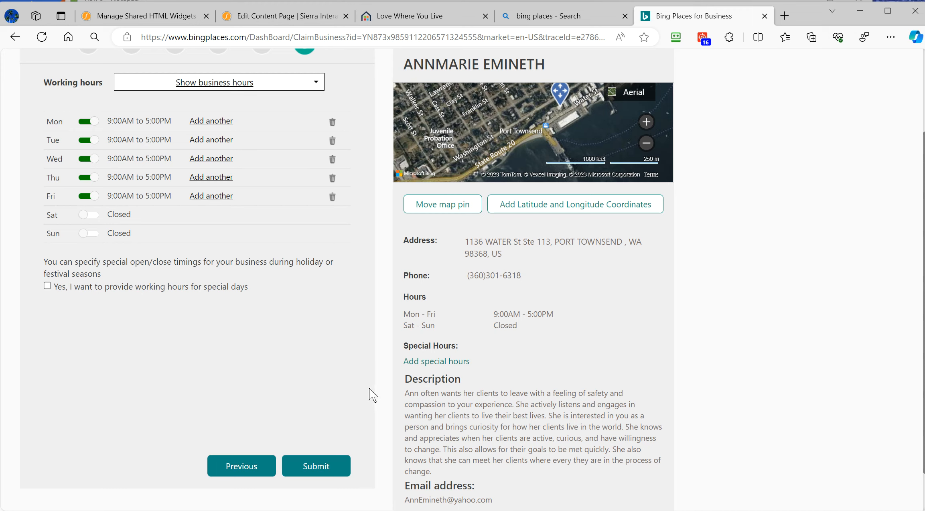
left_click(321, 466)
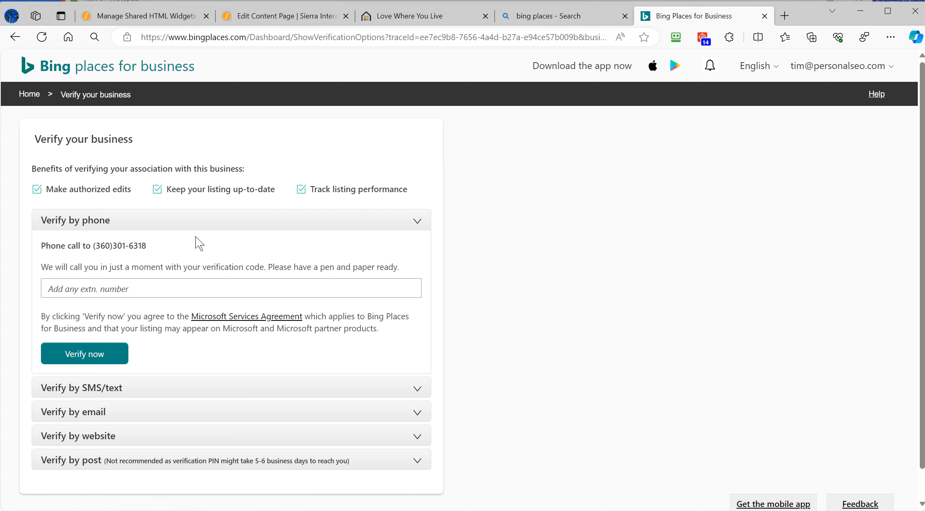
- Compare the website, email and SMS verification options for the new listing
left_click(109, 356)
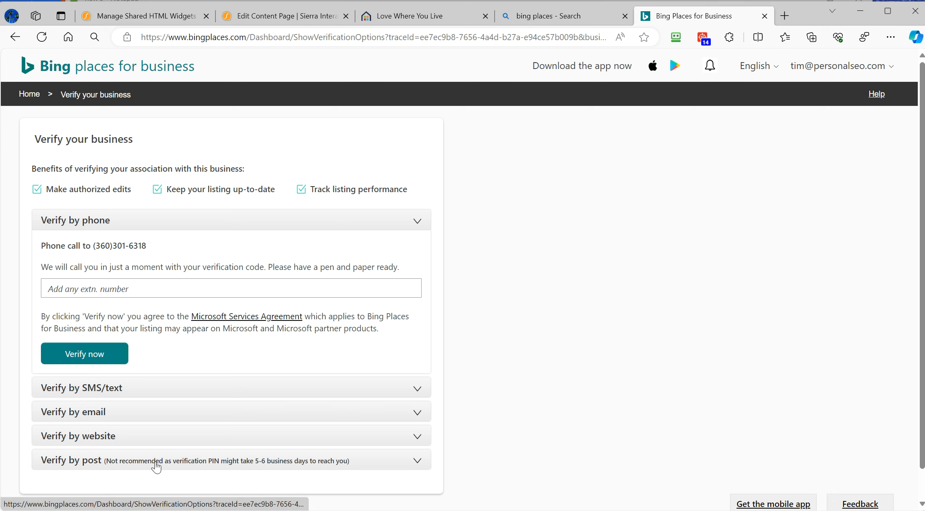
scroll(565, 398, "down", 1)
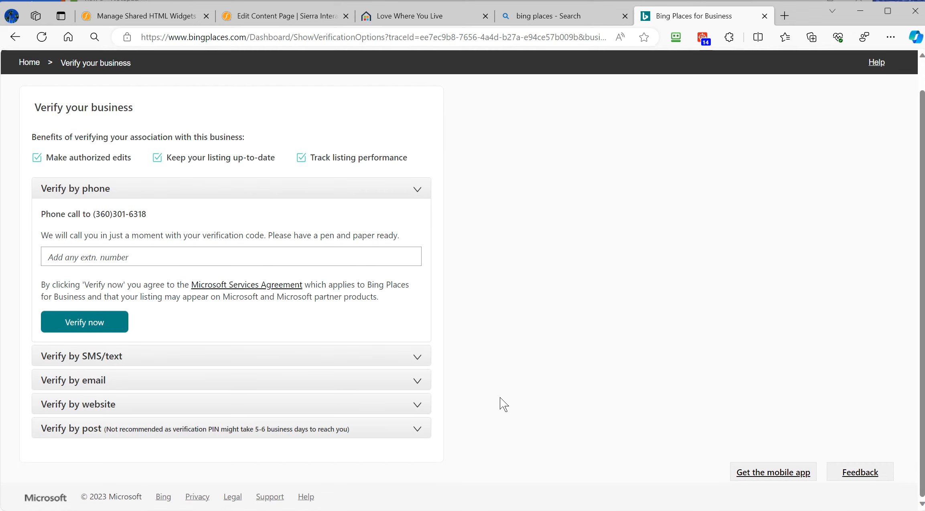
left_click(216, 404)
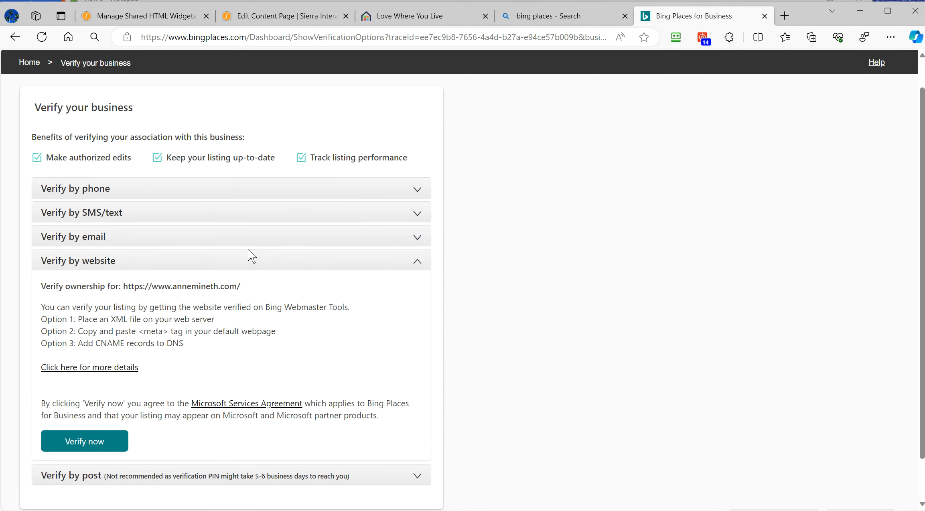
left_click(242, 236)
left_click(234, 213)
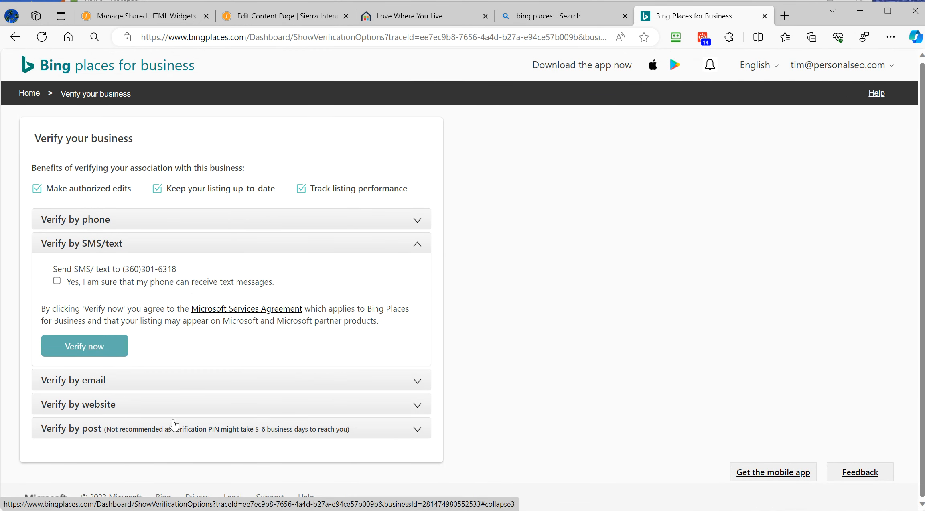
- Request the verification PIN by post and dismiss the confirmation
left_click(188, 429)
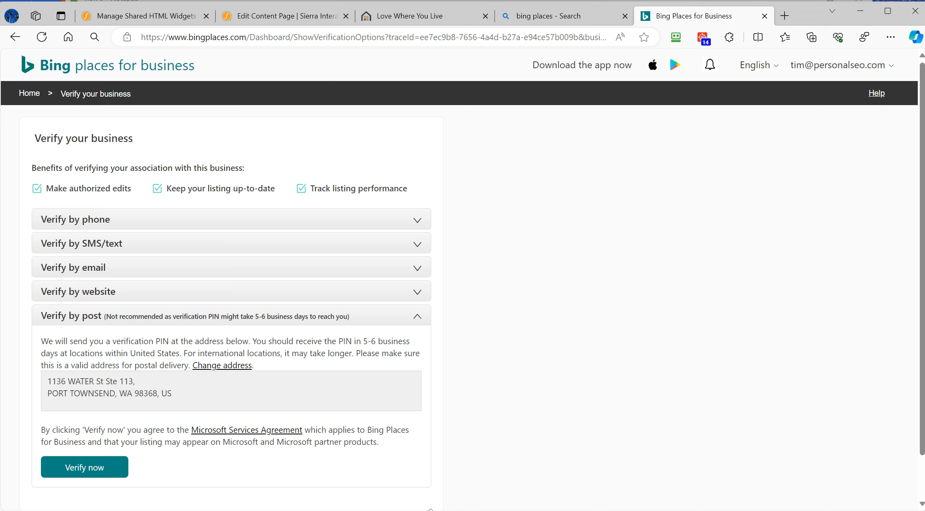
left_click(84, 475)
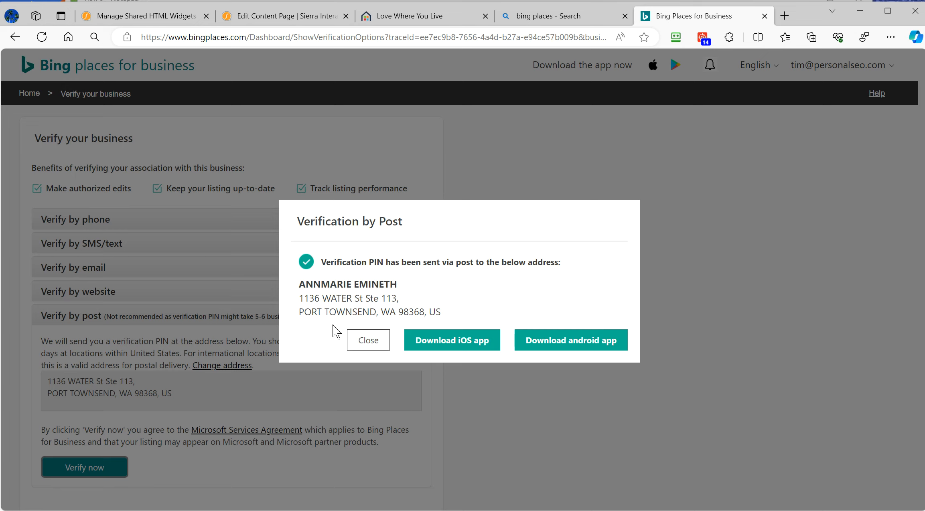
left_click(370, 344)
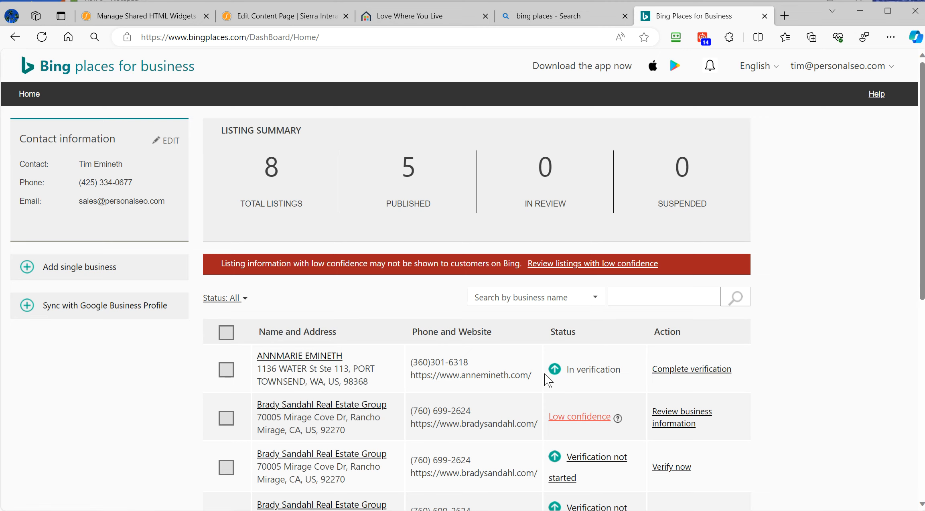
- Open the new therapist listing's page, awaiting the postal PIN expected by December 22, 2023
left_click(693, 377)
left_click(92, 136)
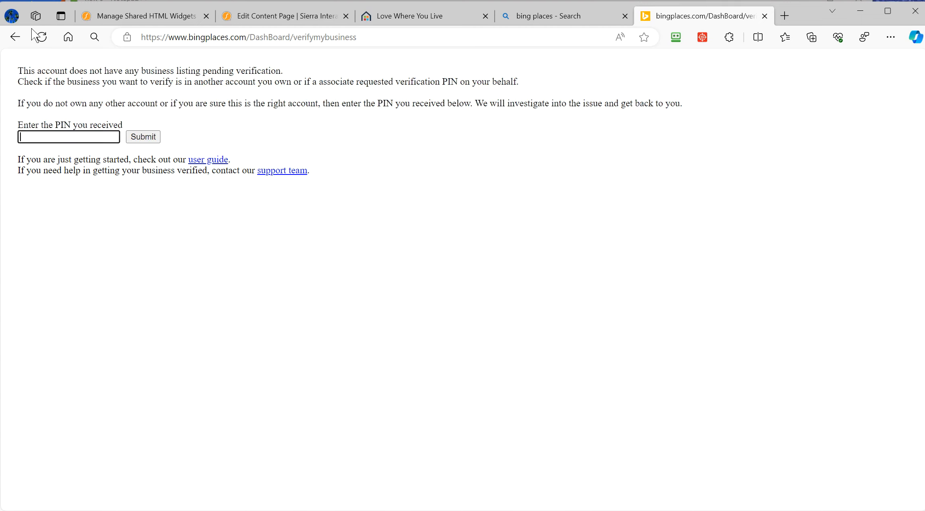
left_click(17, 39)
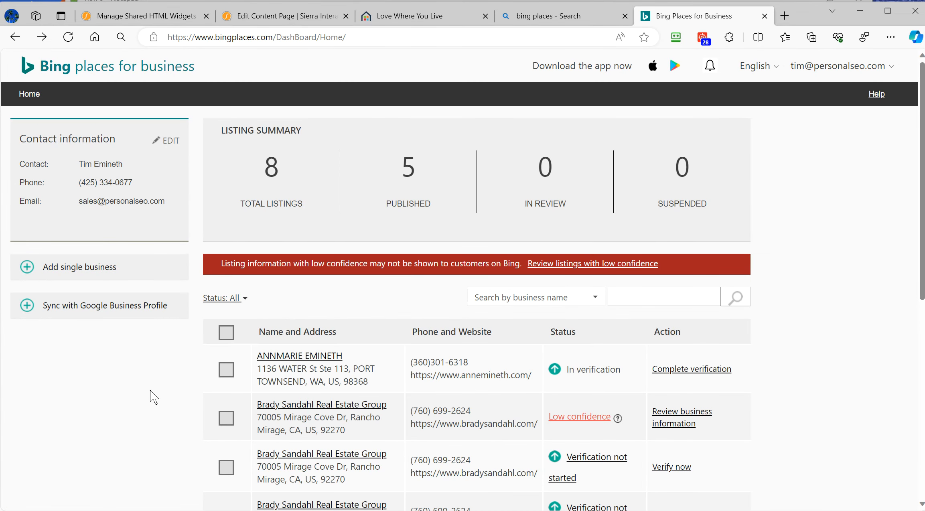
scroll(394, 365, "down", 5)
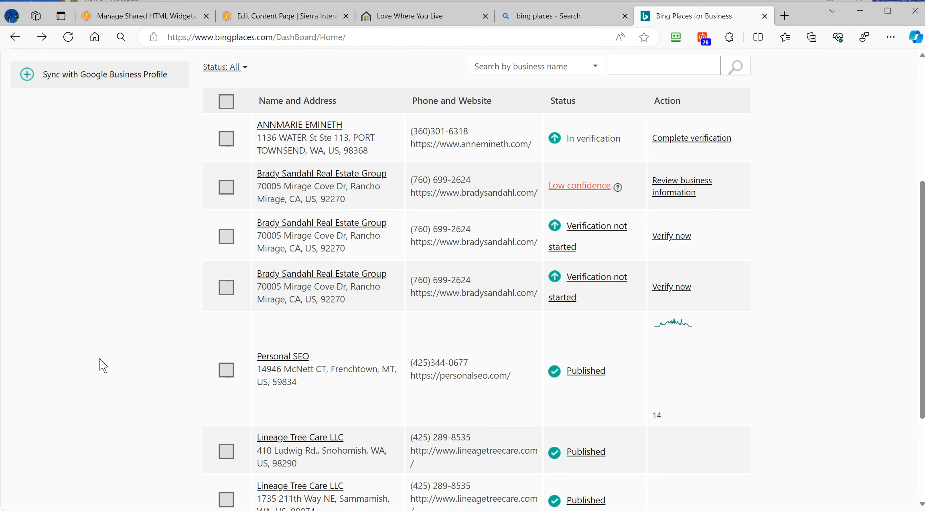
scroll(111, 352, "up", 3)
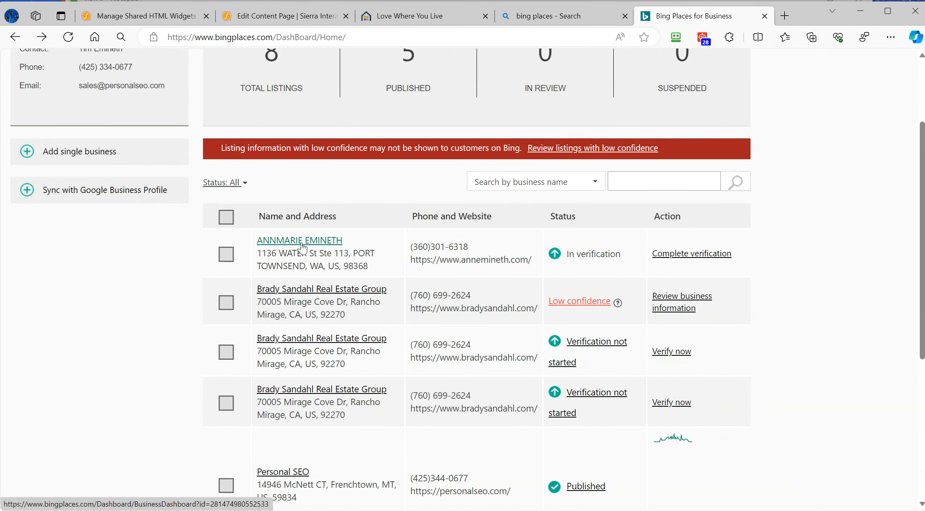
left_click(309, 245)
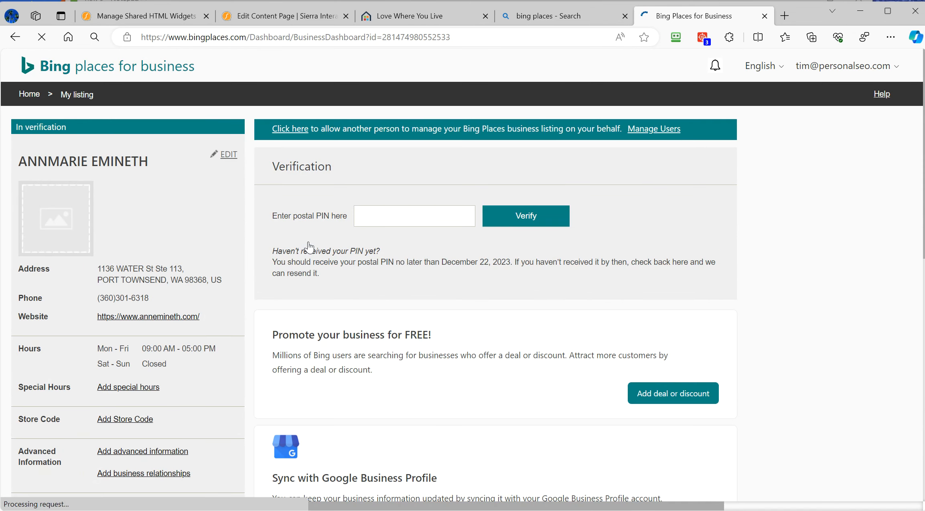
- Inspect the listing's locked business name in the edit form, then return Home
left_click(228, 161)
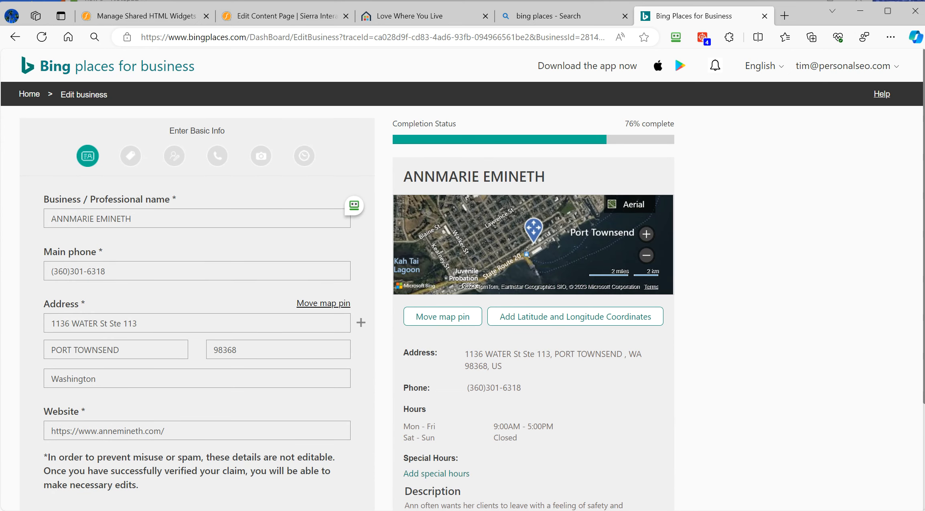
left_click(142, 219)
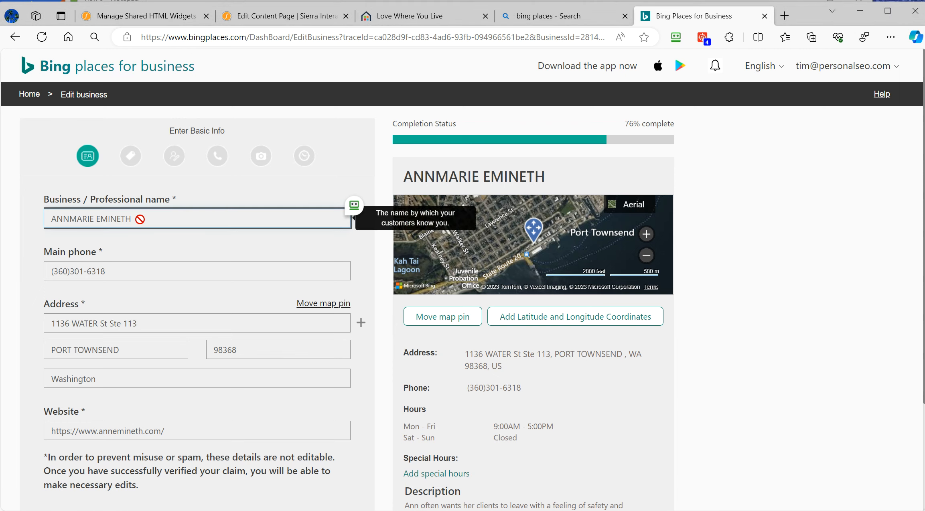
double_click(141, 219)
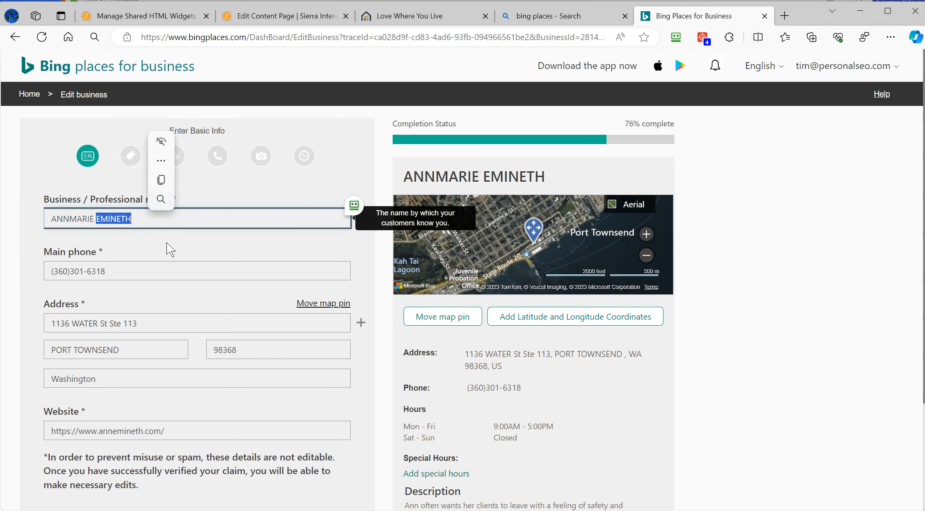
left_click(767, 279)
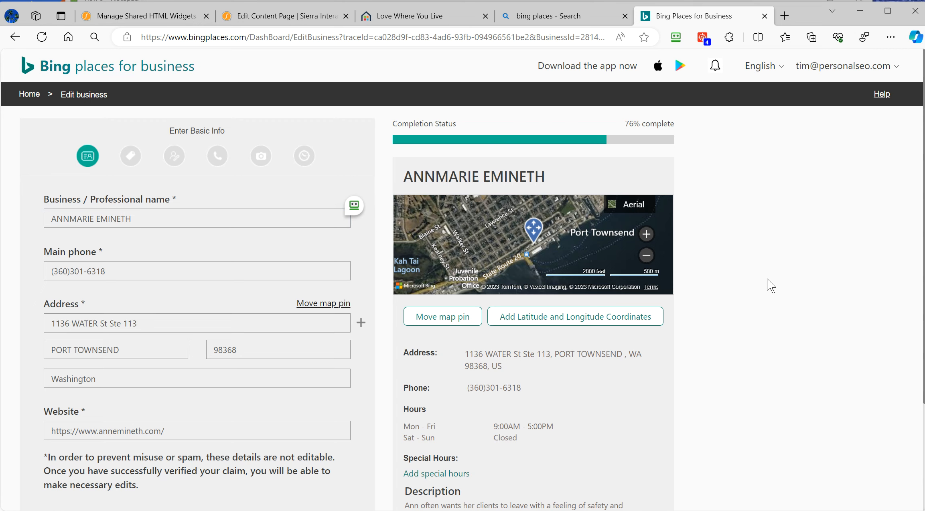
scroll(767, 278, "down", 3)
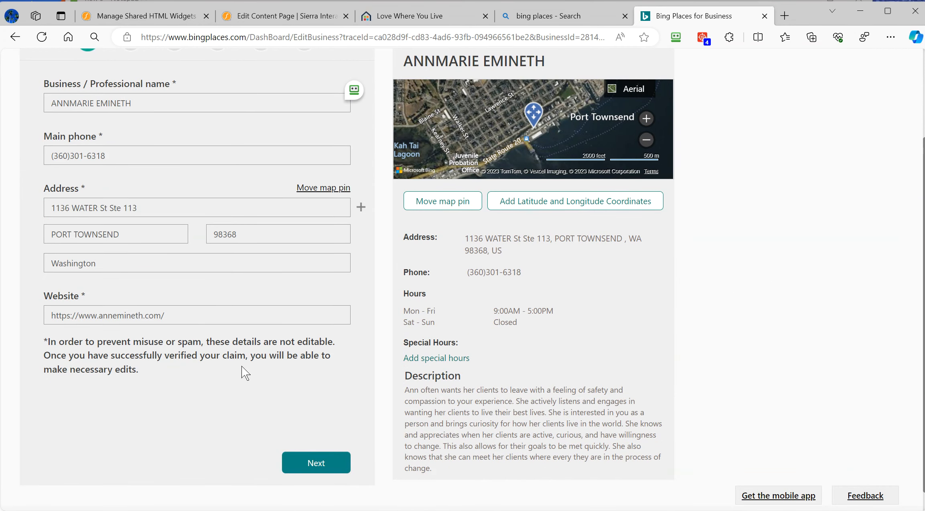
scroll(650, 364, "down", 1)
scroll(739, 349, "up", 3)
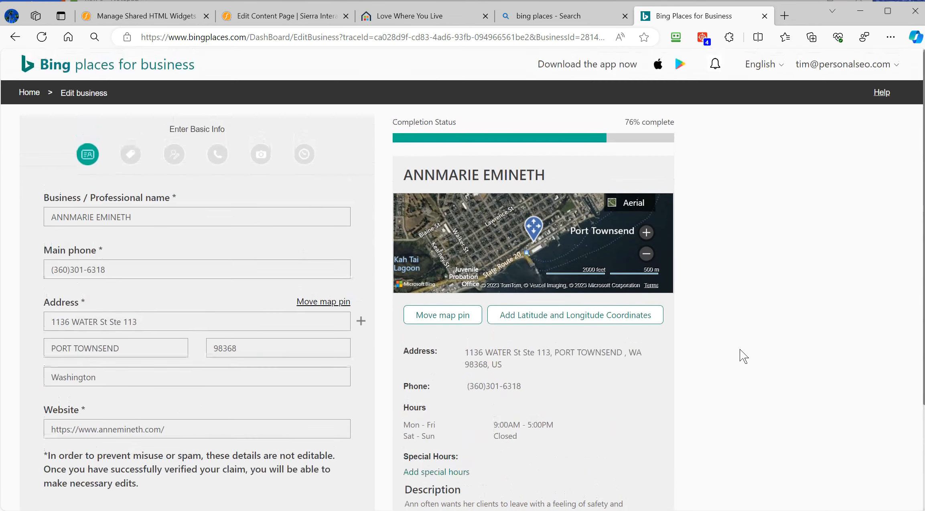
left_click(32, 95)
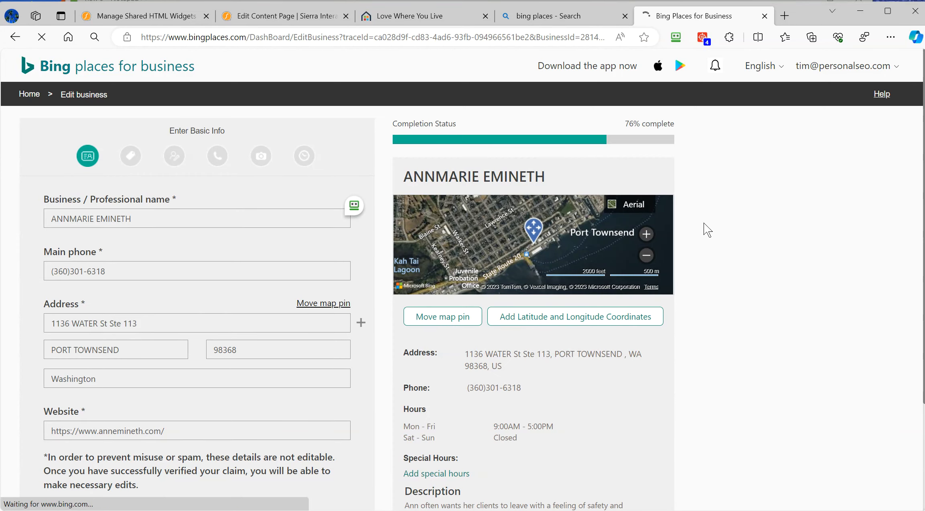